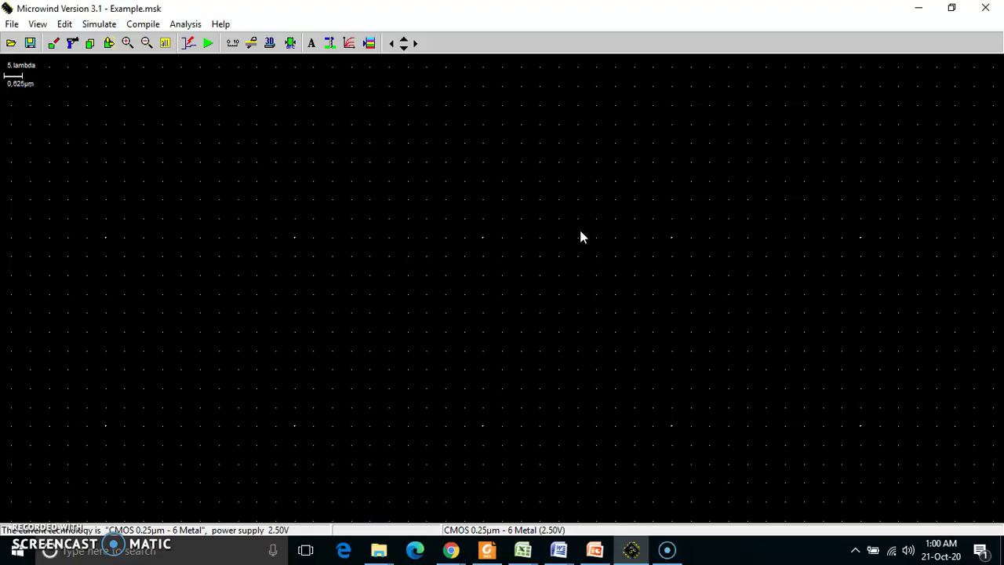
Look at the Microwind31 application file in the system folder in File Explorer and return to the empty layout.
click(379, 550)
click(361, 524)
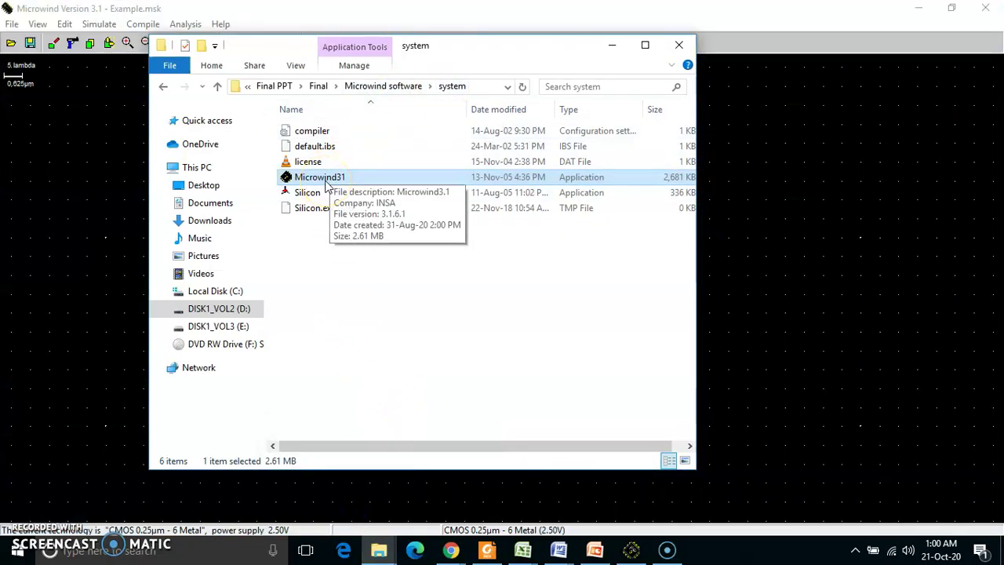
click(103, 180)
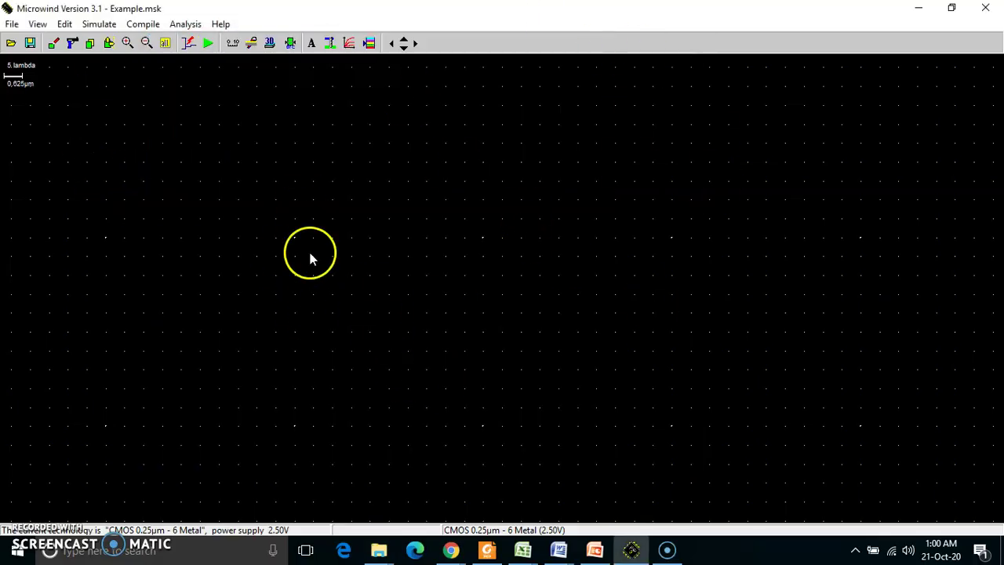
Show the layer palette and load the cmos025.rul rule file as the foundry for the layout.
click(370, 43)
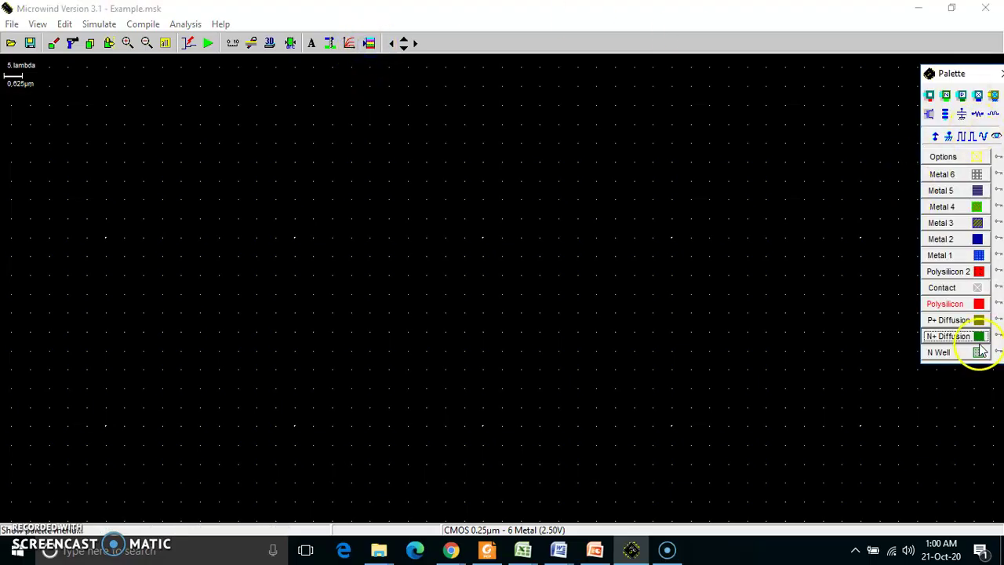
click(10, 24)
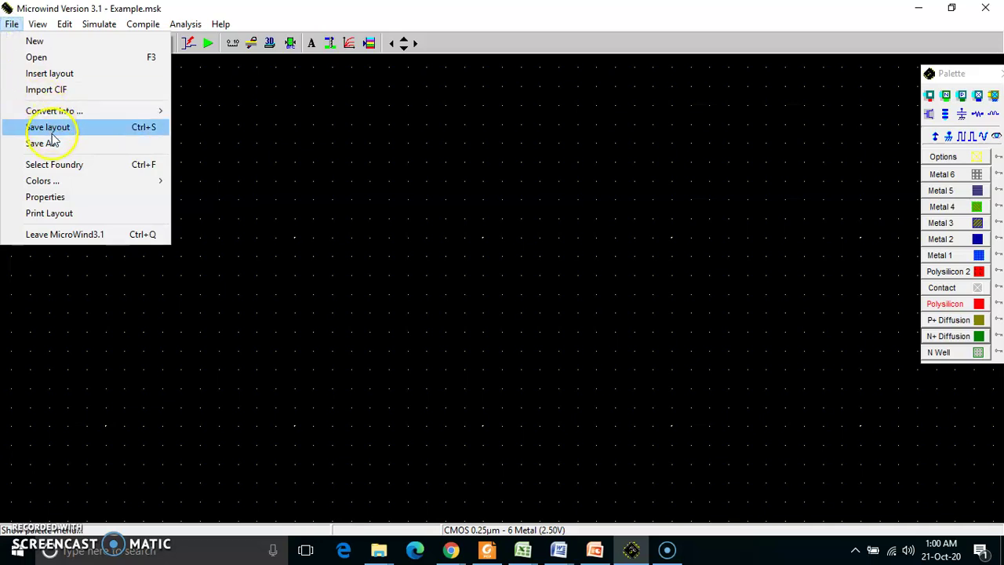
click(57, 165)
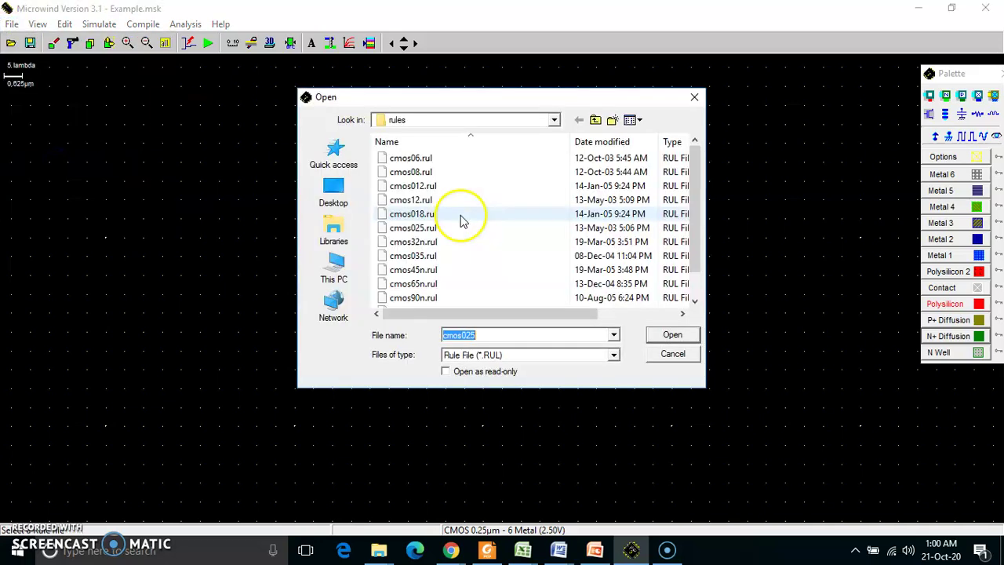
click(431, 229)
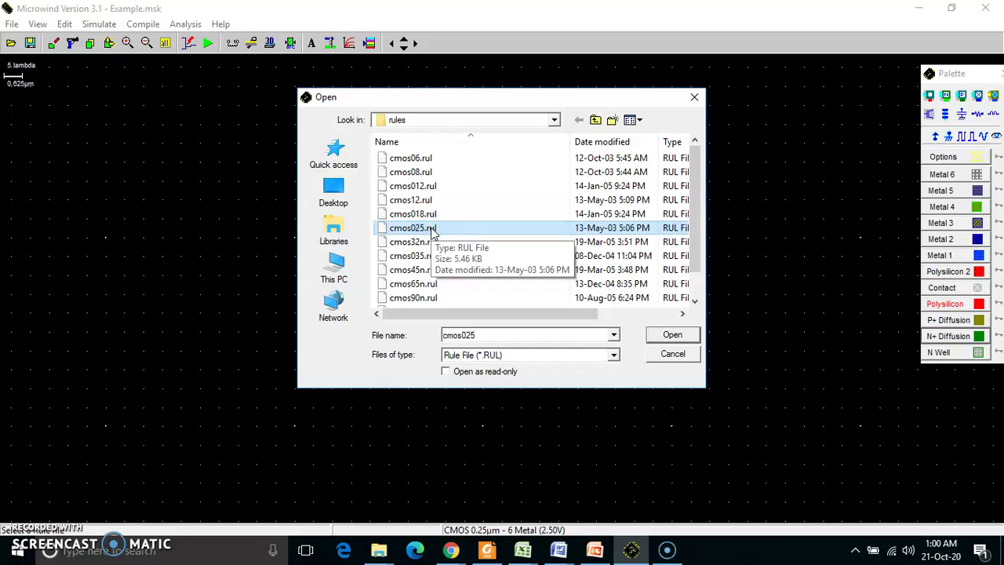
click(673, 336)
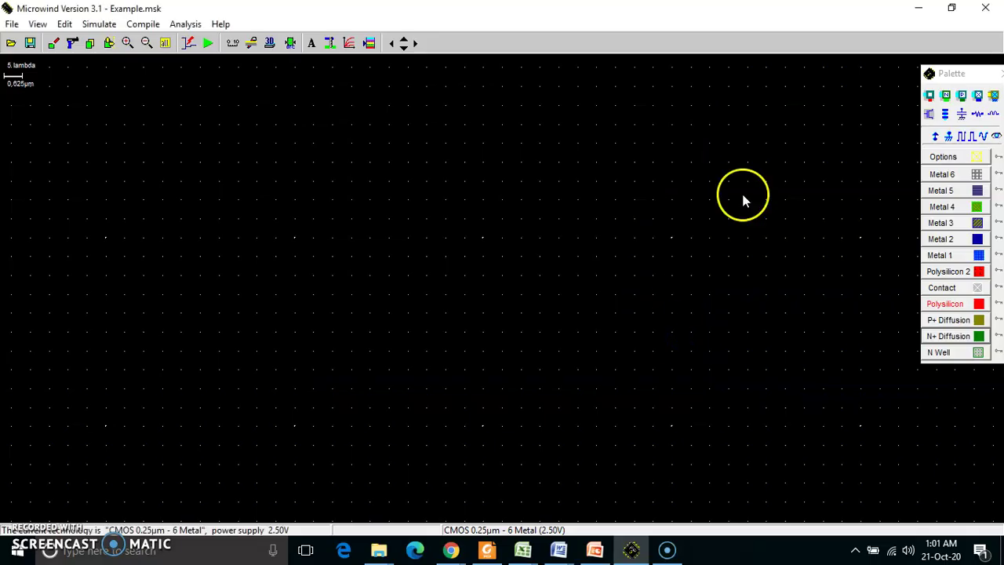
Generate an nMOS device with 2 fingers, 1.250 µm wide and 0.250 µm long, and place it in the lower middle of the layout.
click(930, 116)
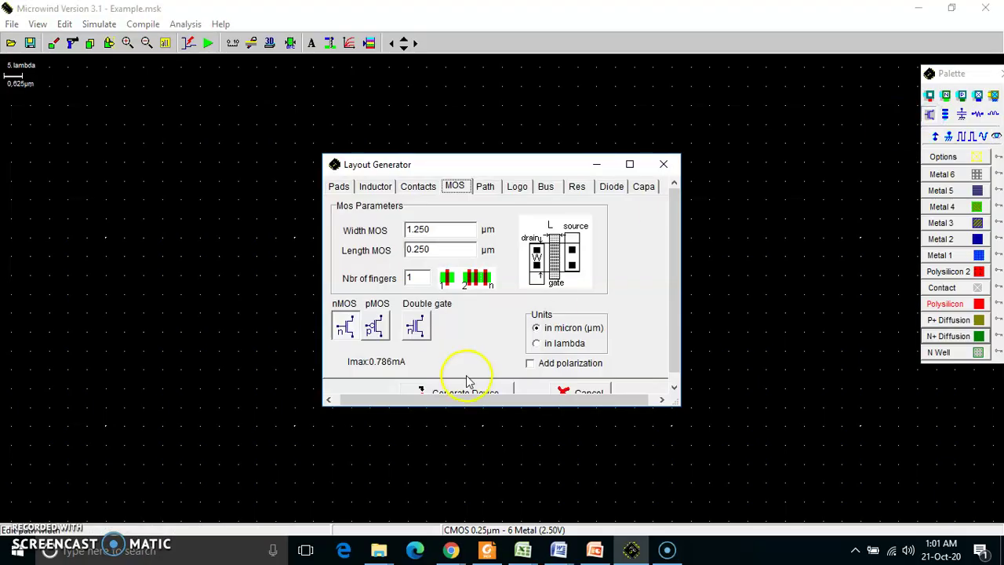
click(414, 276)
text(2)
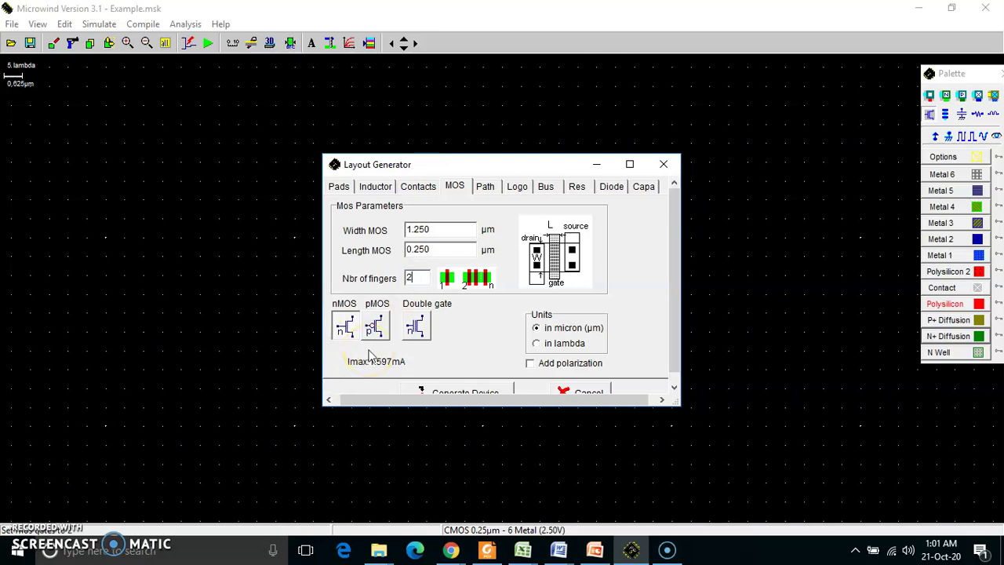
click(463, 391)
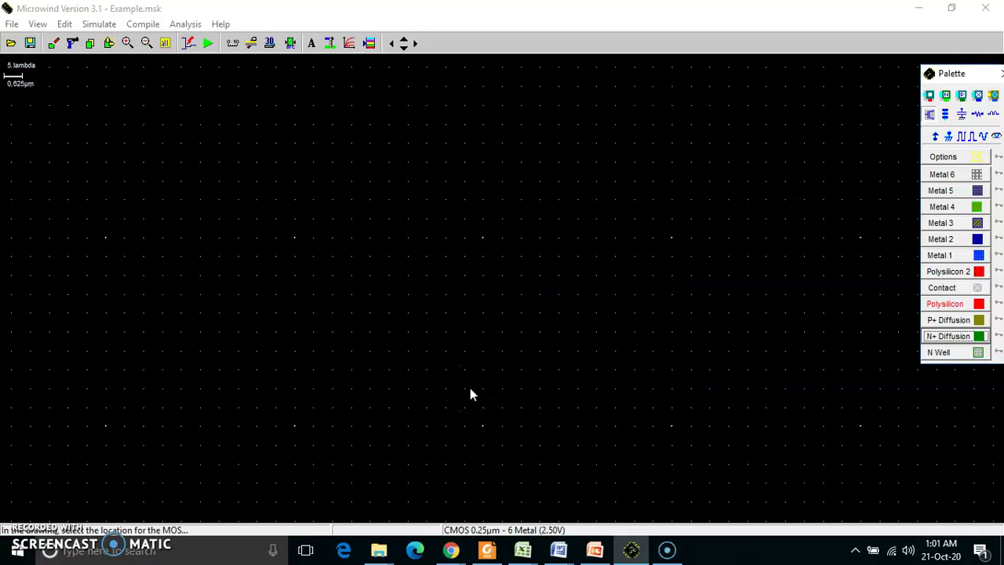
click(470, 394)
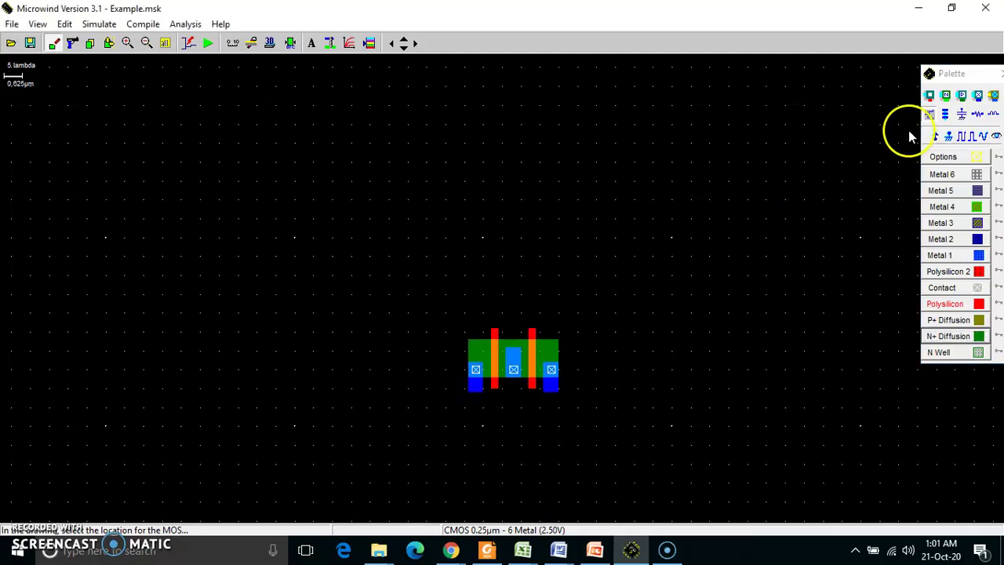
Generate a pMOS device with 2 fingers and the same dimensions, and place it directly above the nMOS device.
click(929, 115)
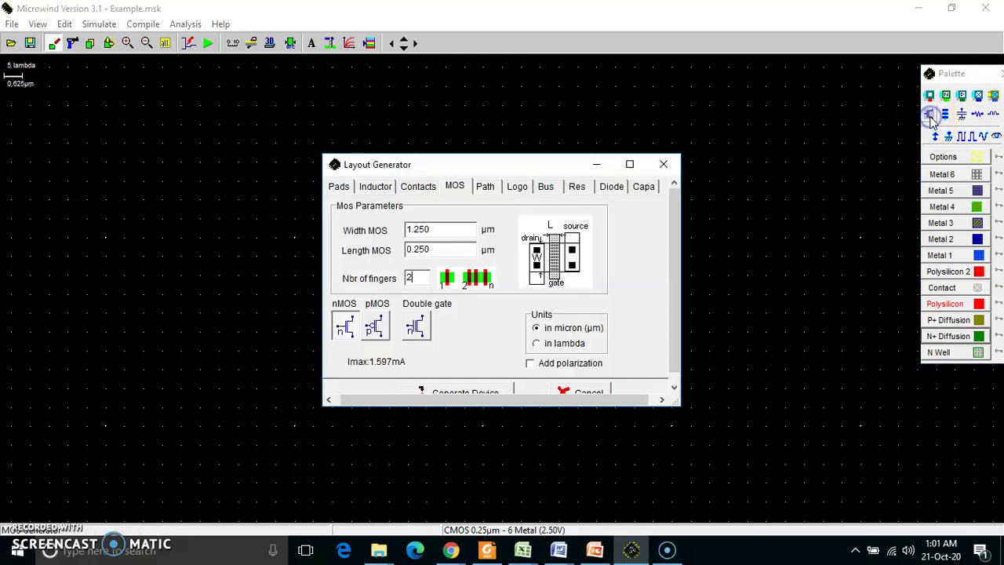
click(374, 325)
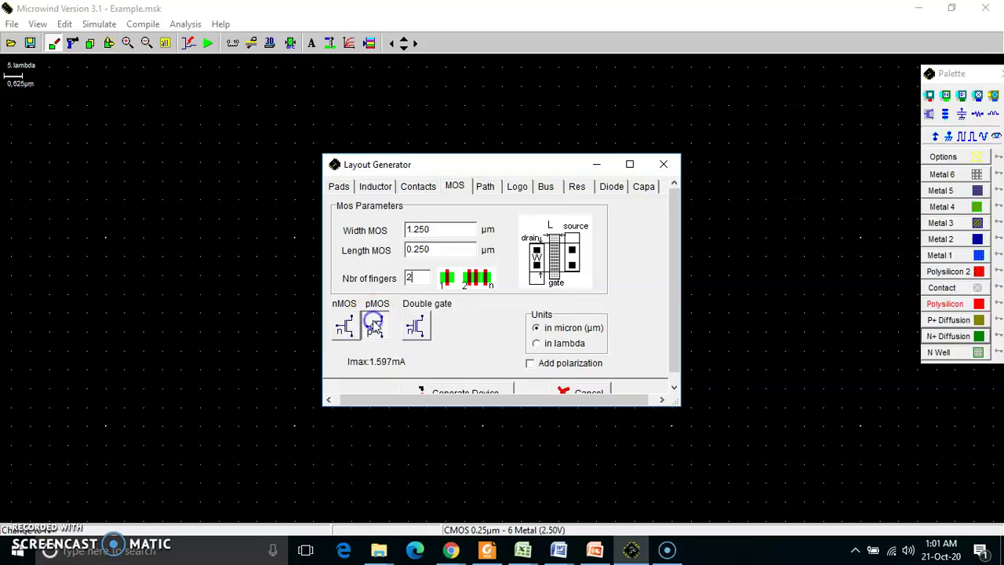
click(460, 390)
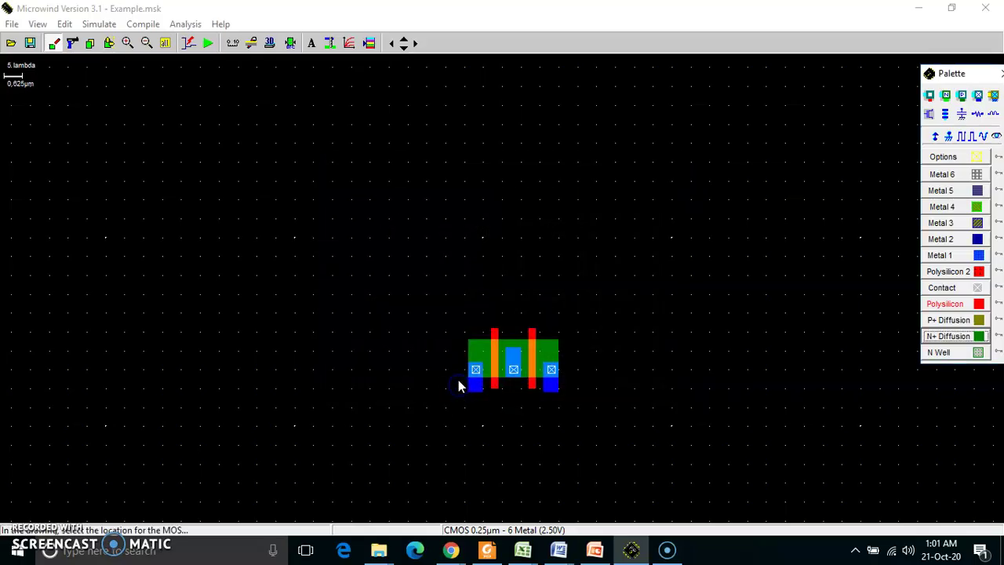
click(469, 226)
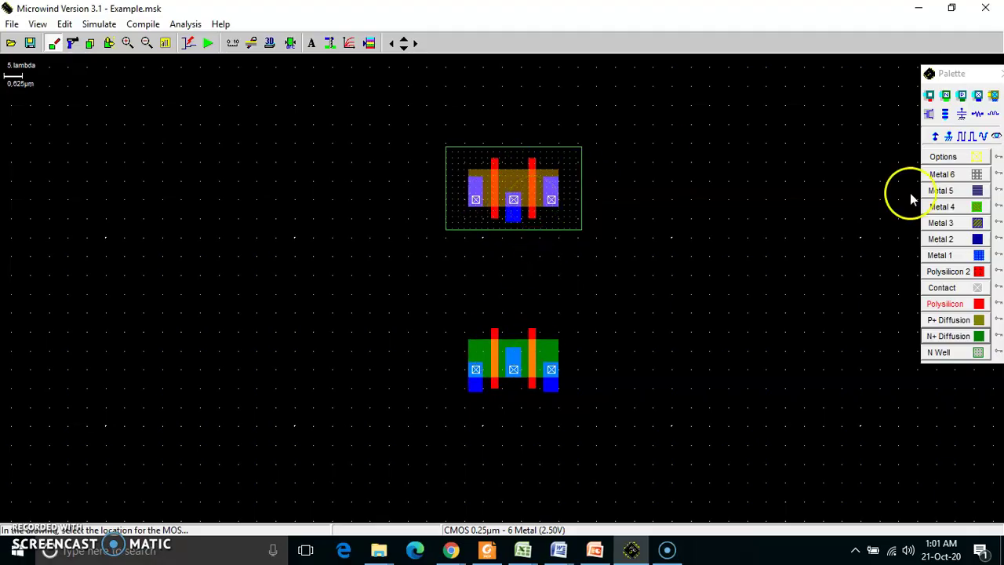
Draw Metal 1 strips of about 4 x 22 and 4 x 25 lambda up from the outer pMOS contacts, joined by a 24 x 5 lambda bar.
click(940, 256)
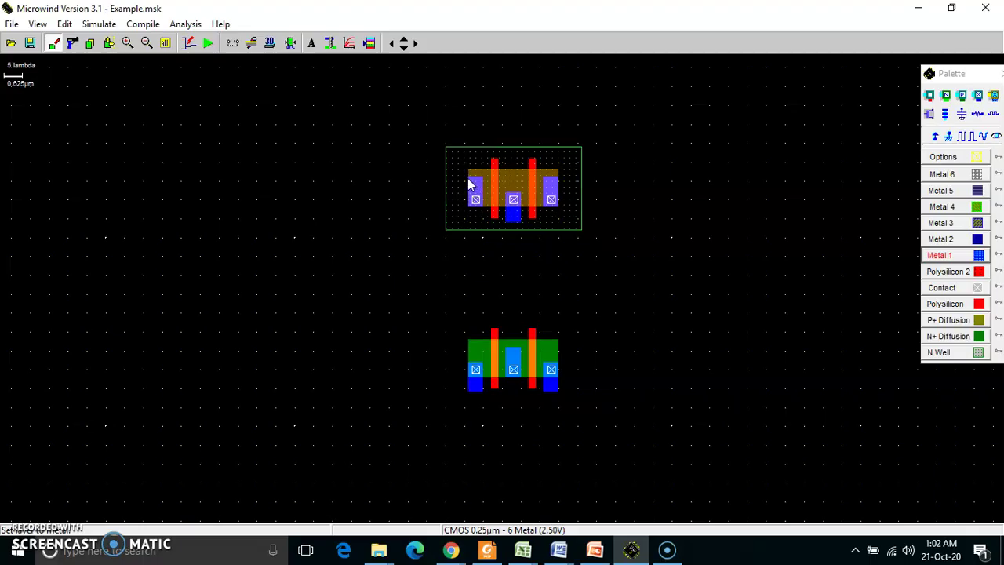
mouse_move(467, 182)
mouse_down()
mouse_move(491, 163)
mouse_move(480, 147)
mouse_move(482, 95)
mouse_up()
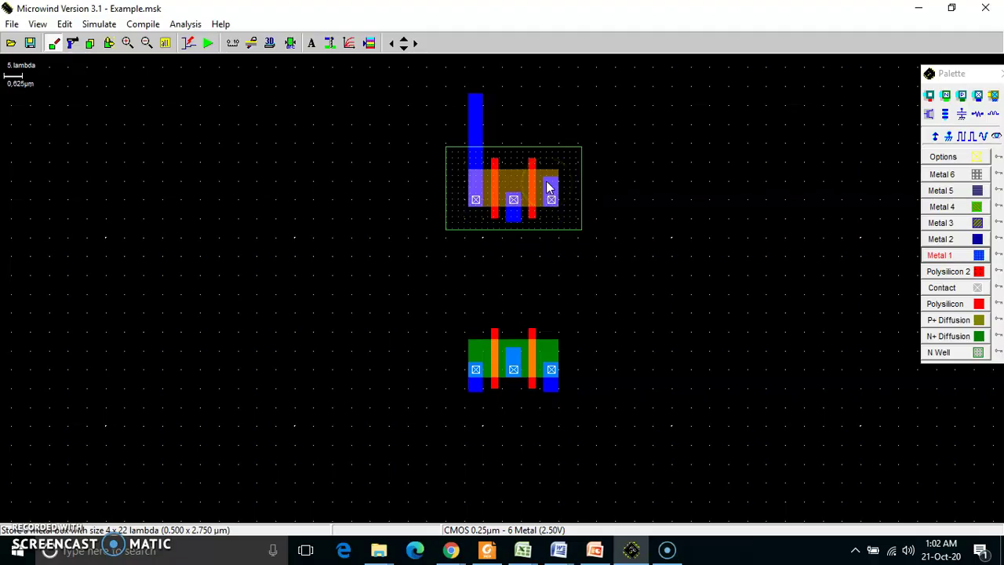
drag(545, 183, 559, 84)
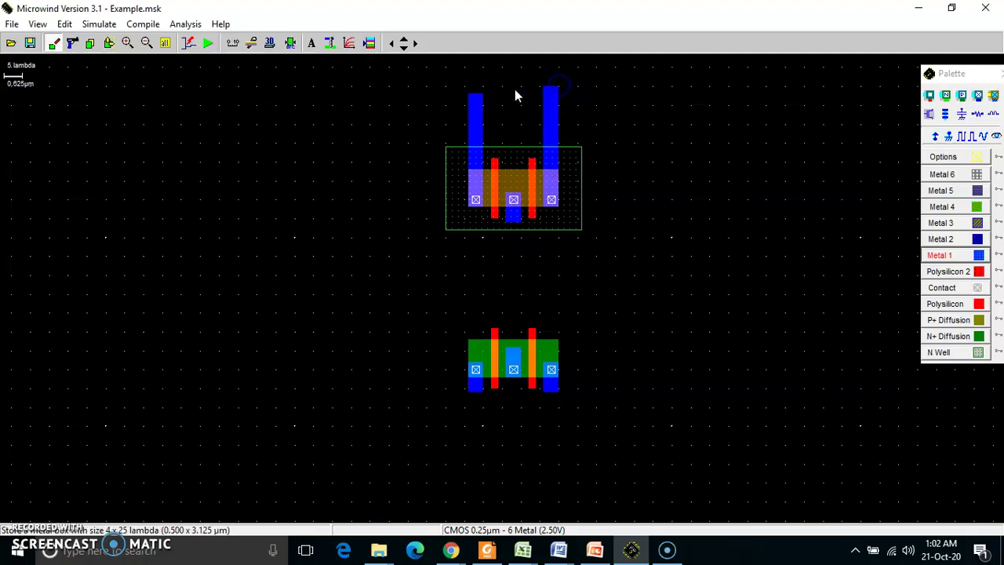
drag(470, 87, 557, 110)
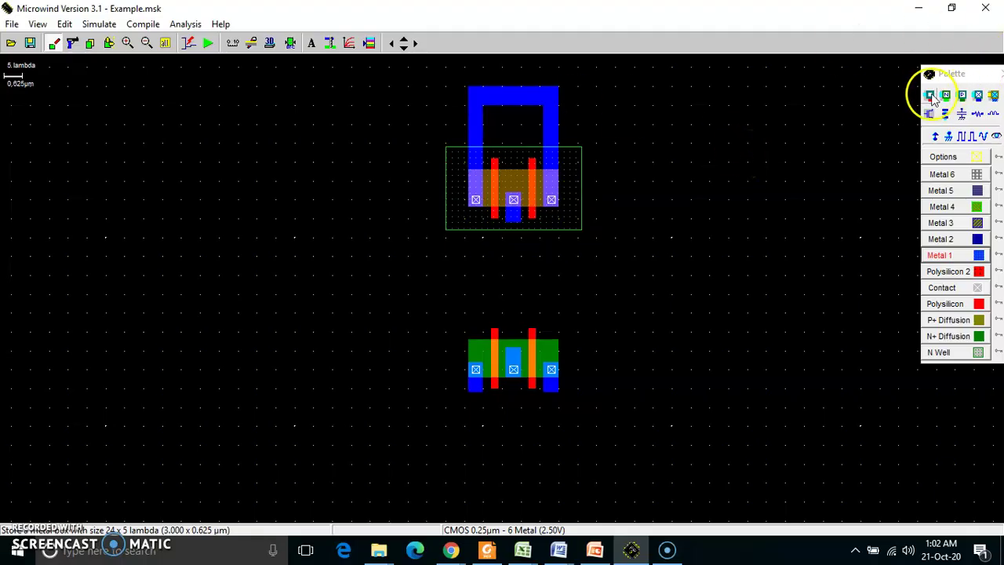
Place Vdd supplies on the upper Metal 1 bar and on the N well beside the pMOS device.
click(978, 96)
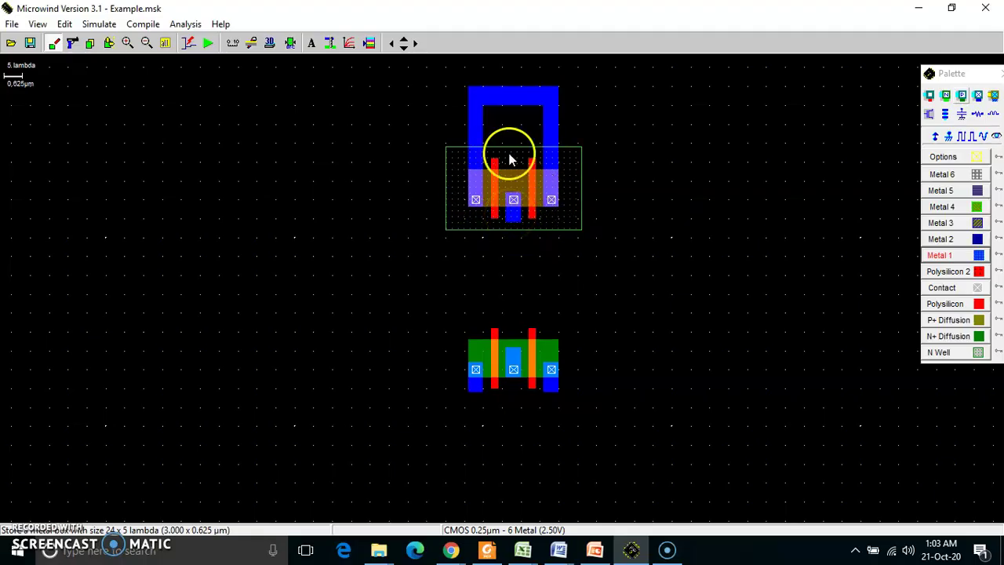
click(935, 138)
click(540, 95)
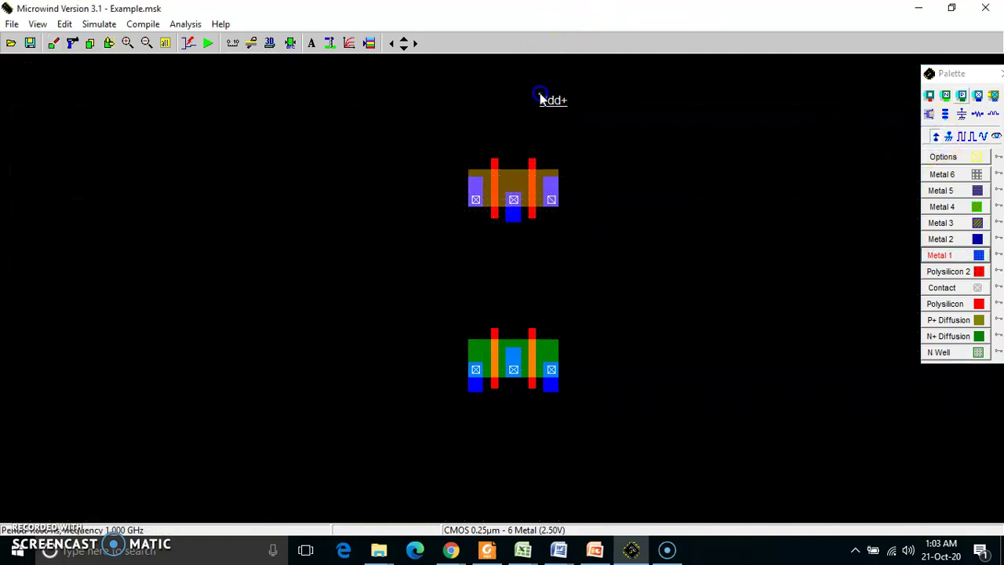
click(935, 139)
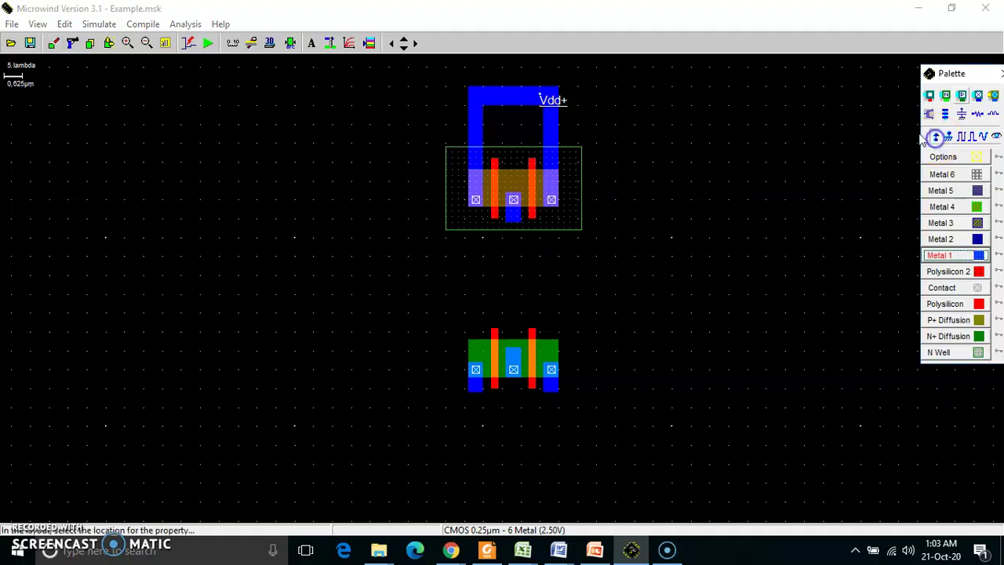
click(573, 175)
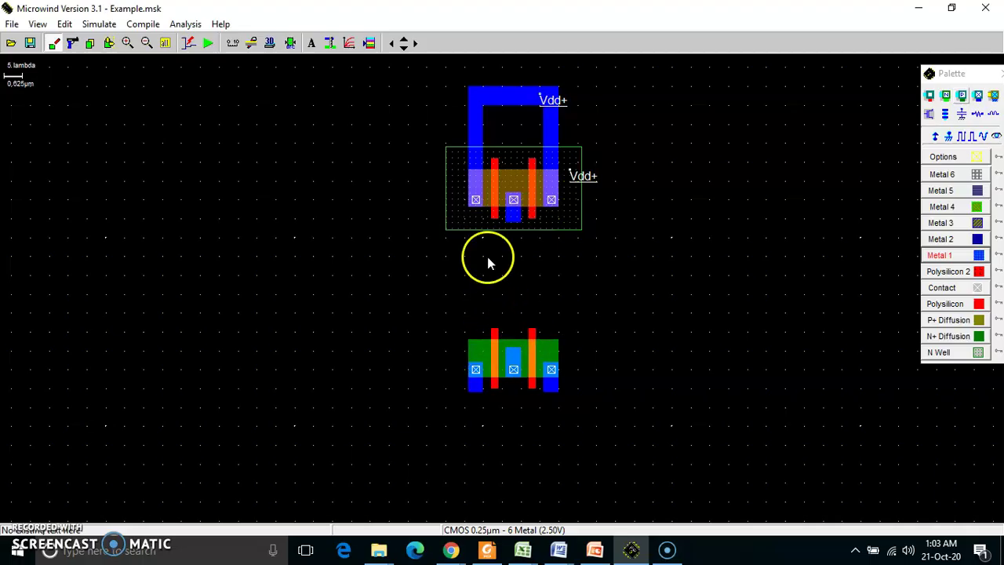
Extend both pMOS polysilicon gates down towards the nMOS device, drawing the right extension about 2 x 24 lambda.
click(964, 305)
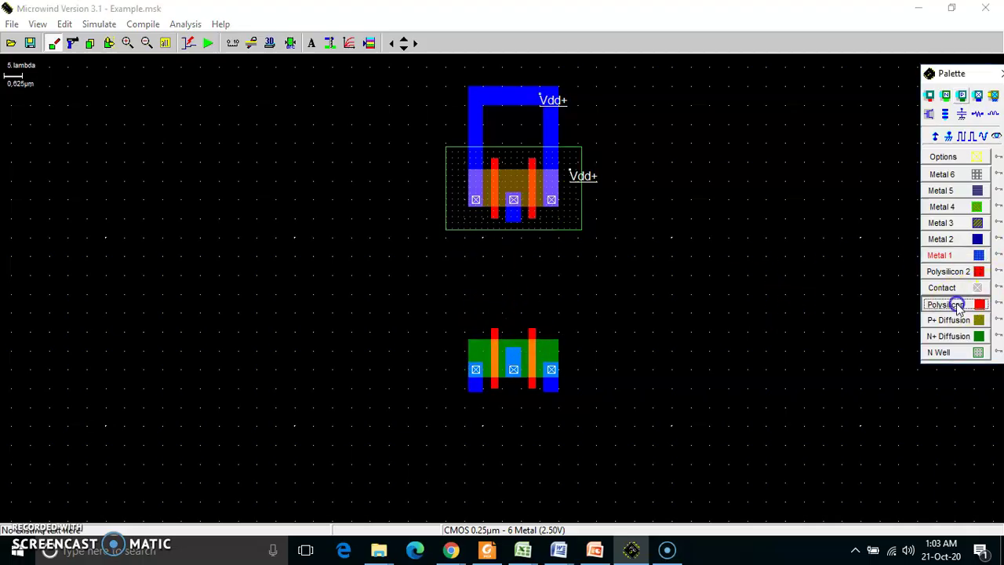
drag(493, 221, 493, 218)
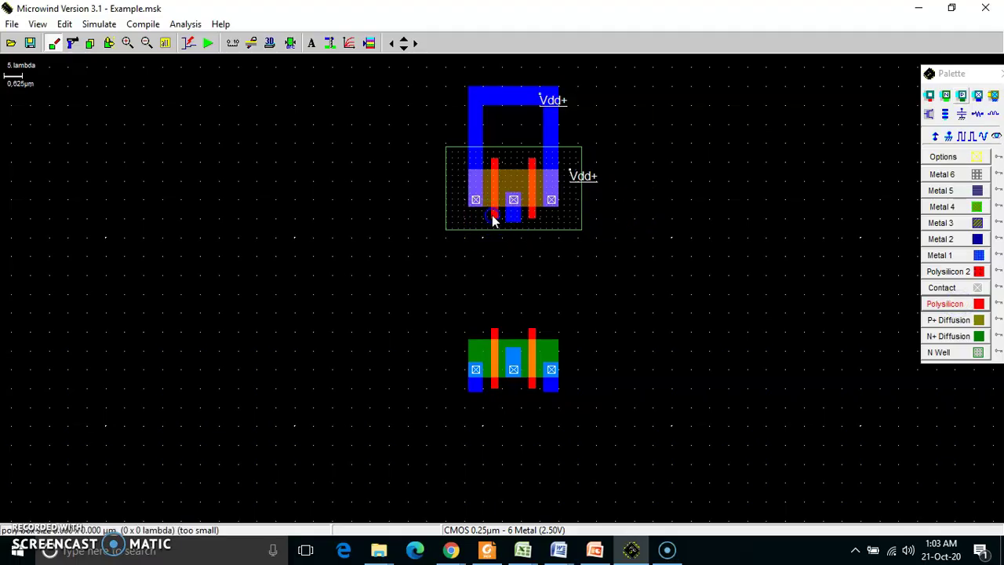
drag(499, 290, 498, 305)
click(530, 221)
drag(529, 218, 535, 308)
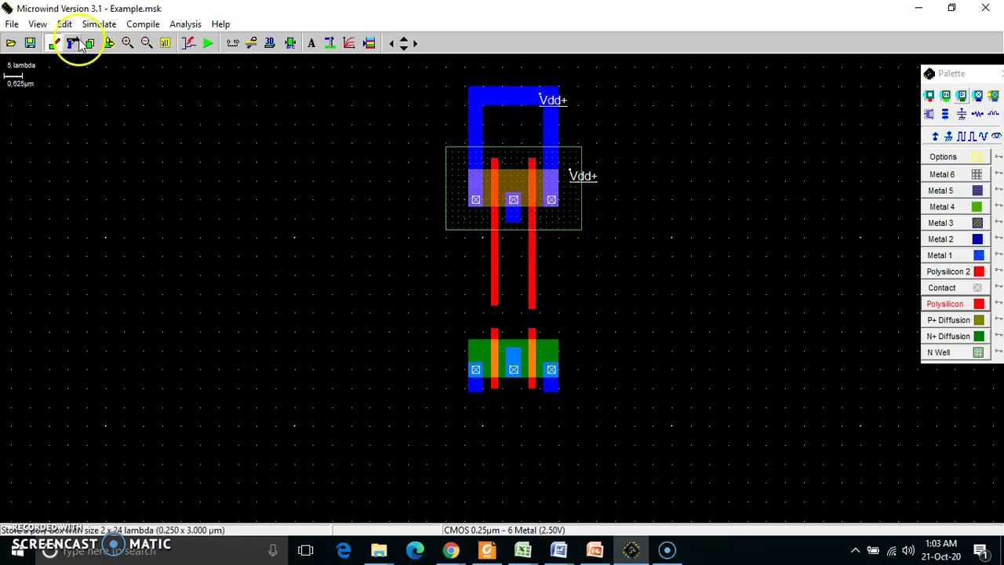
Move the whole nMOS device up so that its gates meet the extended polysilicon lines.
click(106, 45)
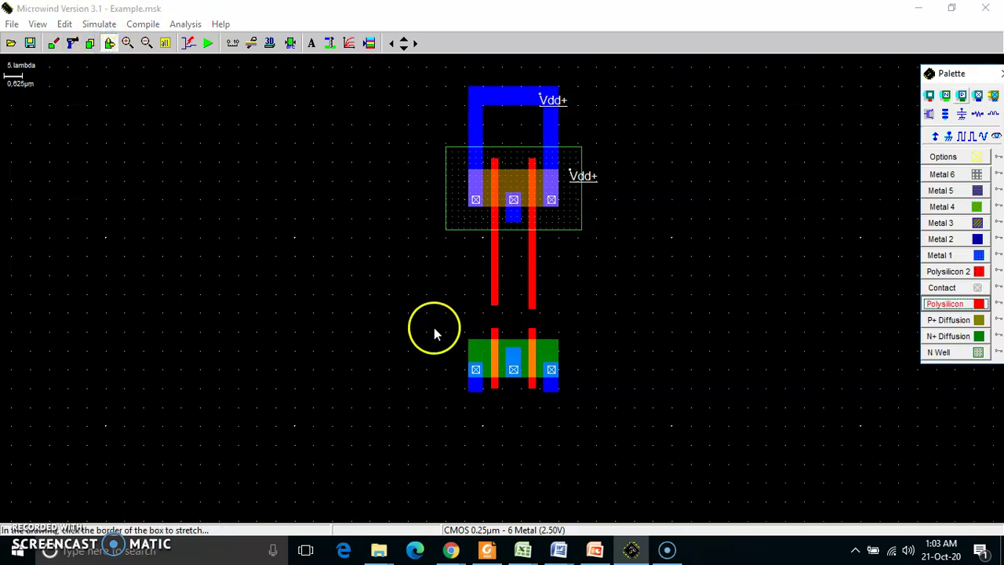
drag(449, 319, 583, 415)
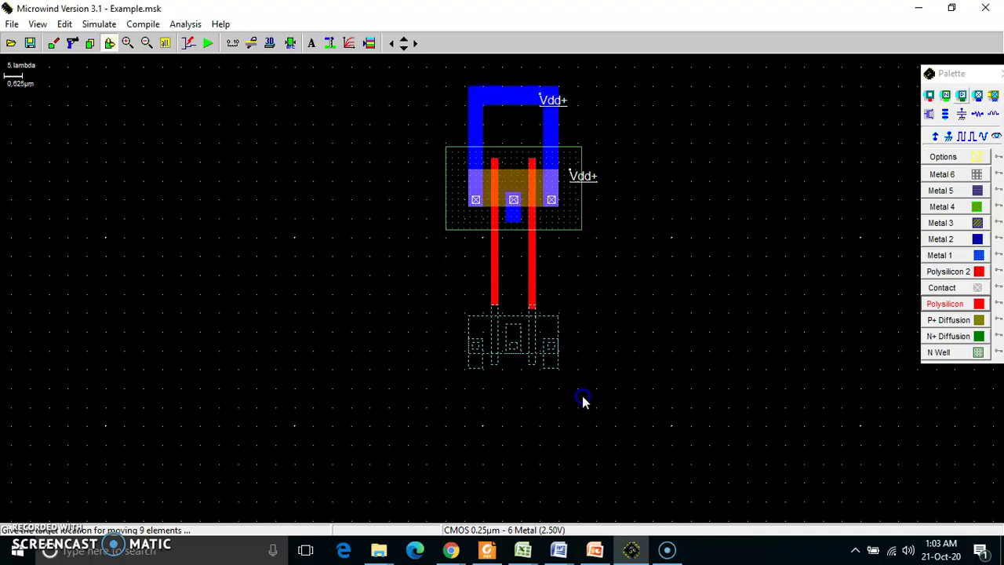
click(583, 395)
click(625, 213)
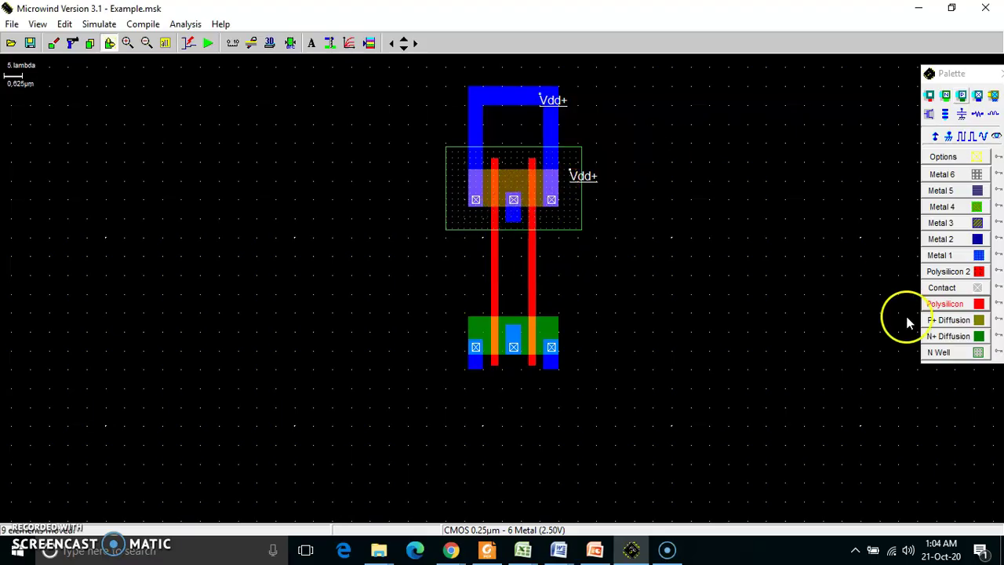
Connect the middle pMOS contact to the left nMOS contact with Metal 1 and place a Vss ground on the right nMOS contact.
click(940, 255)
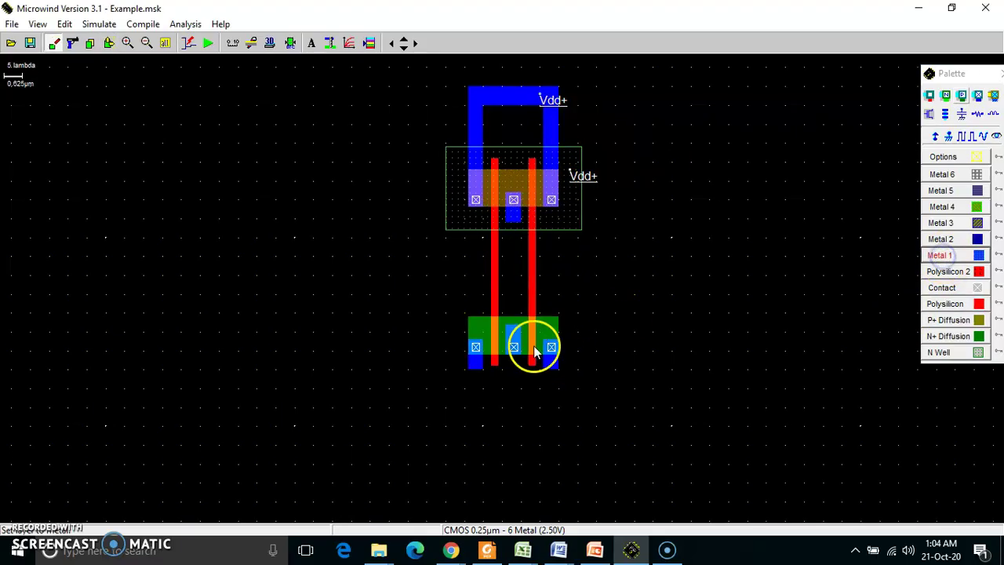
drag(470, 339, 521, 264)
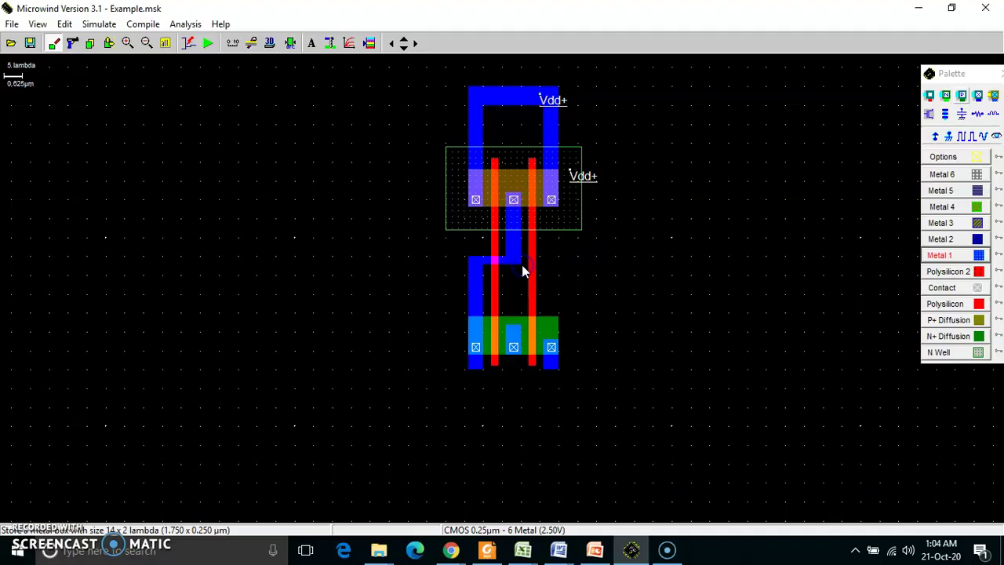
click(949, 138)
click(552, 367)
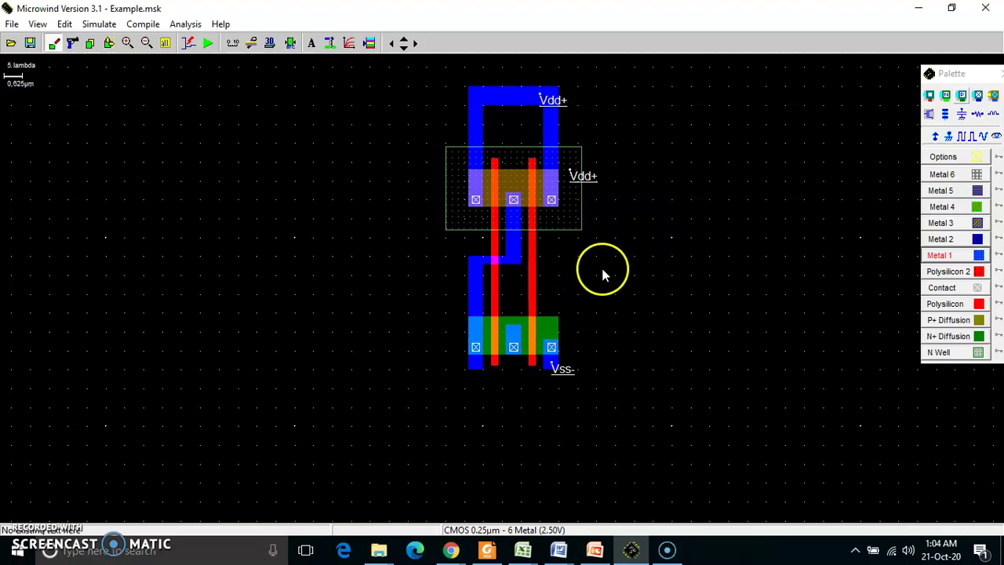
Add a clock labelled B to the right polysilicon gate line.
click(960, 140)
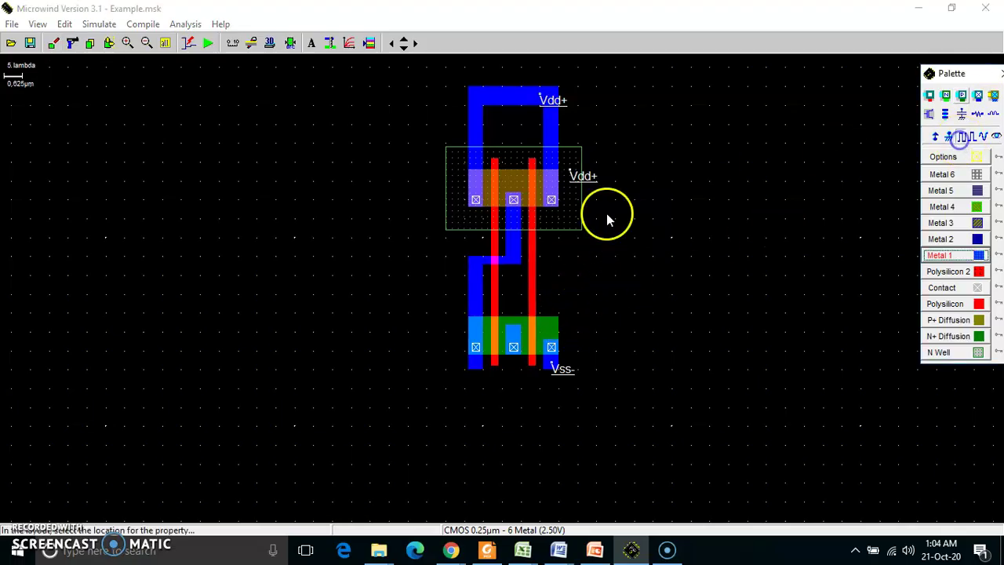
click(531, 276)
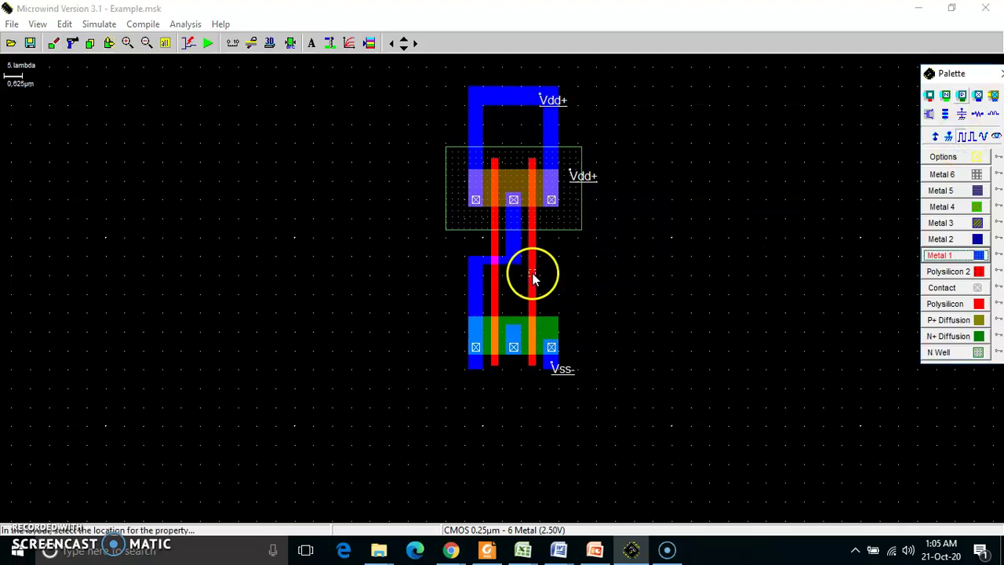
click(449, 200)
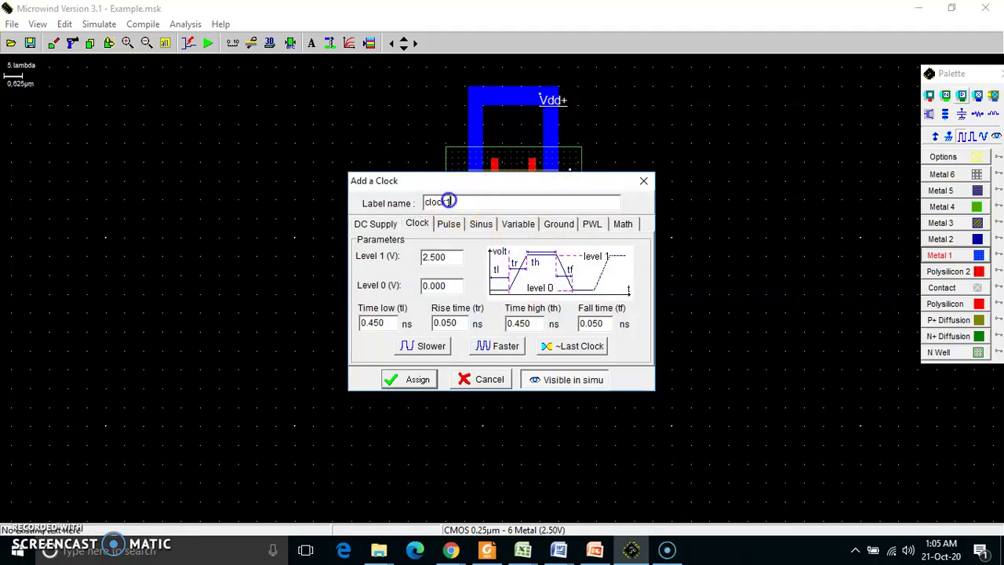
text(B)
click(418, 379)
Add a clock labelled A to the left polysilicon gate line.
click(960, 136)
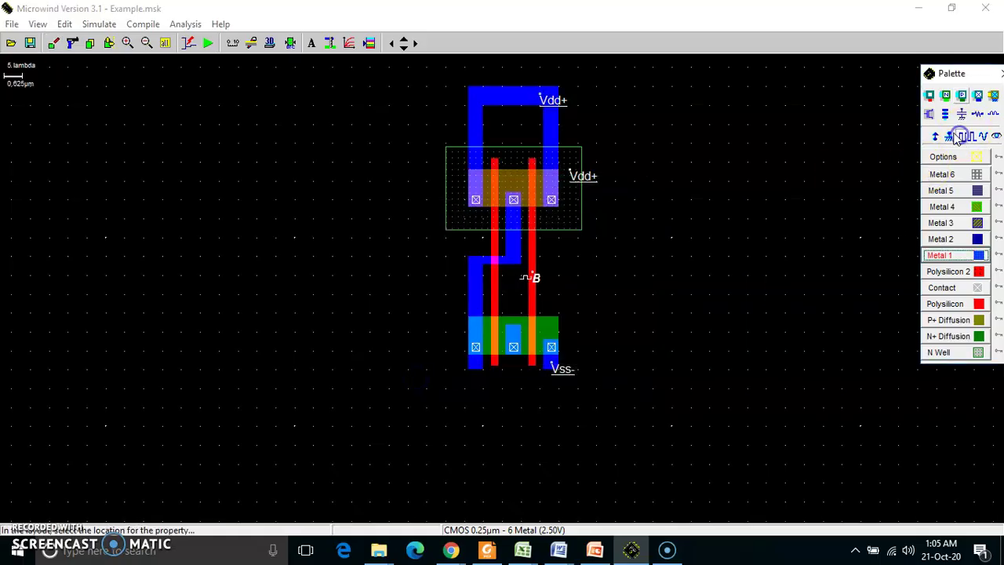
click(497, 283)
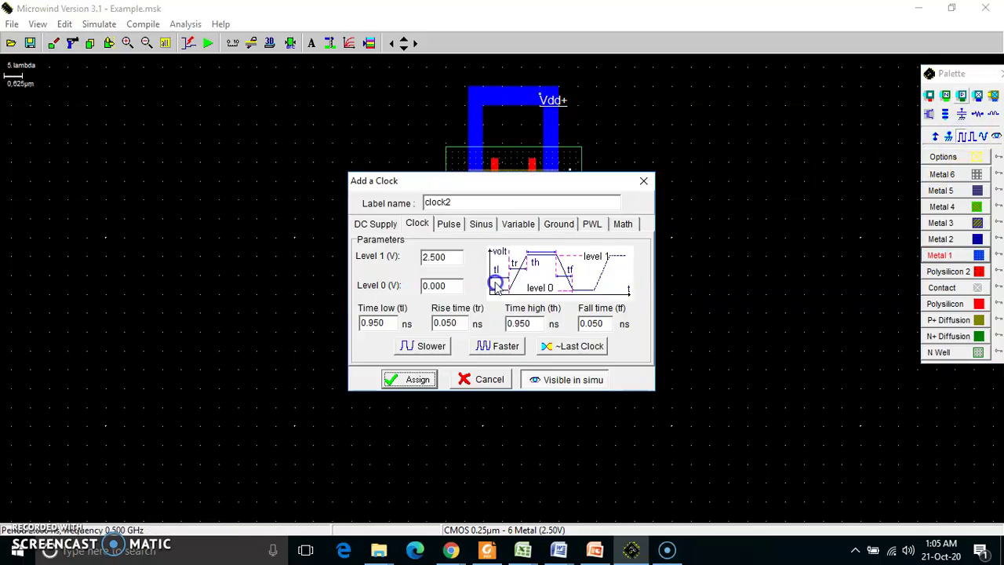
drag(451, 202, 414, 203)
text(A)
click(413, 379)
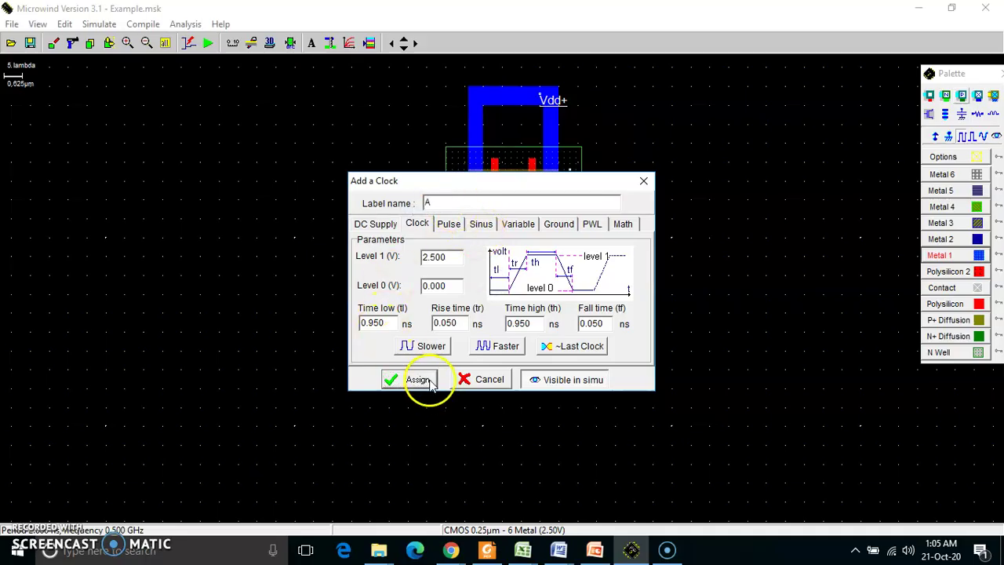
Add a visible output node labelled Vout on the Metal 1 link between the pMOS and nMOS devices.
click(997, 137)
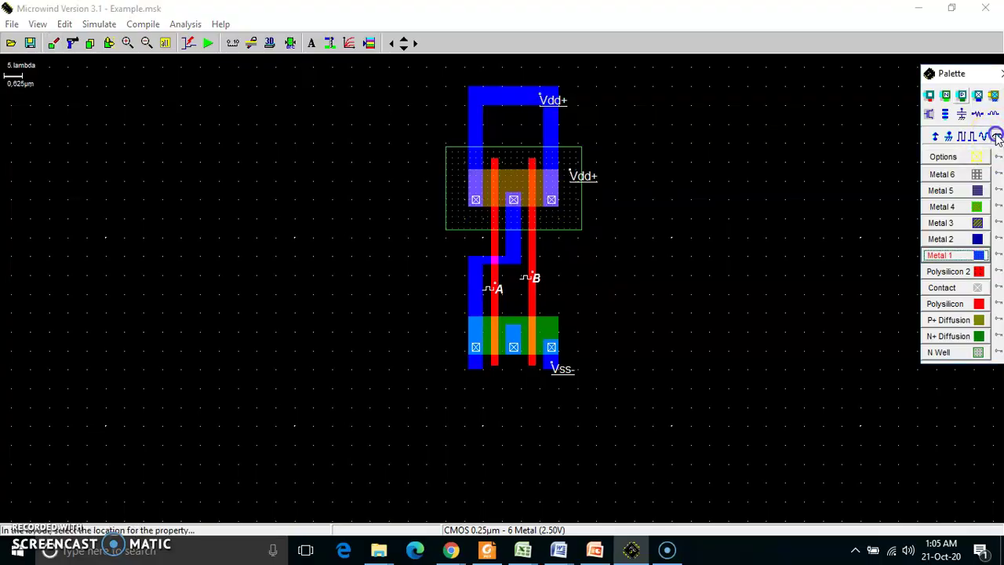
click(514, 261)
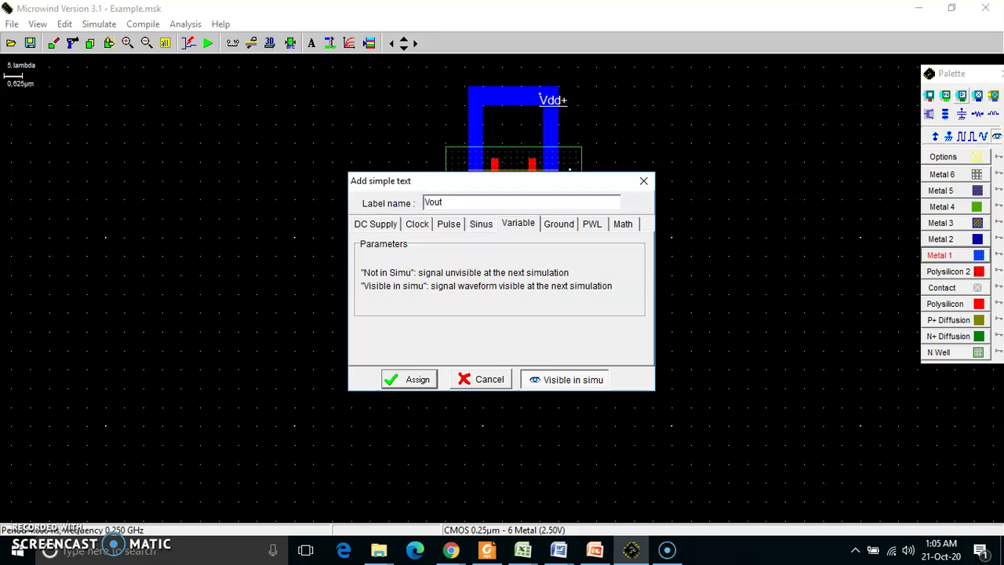
click(415, 378)
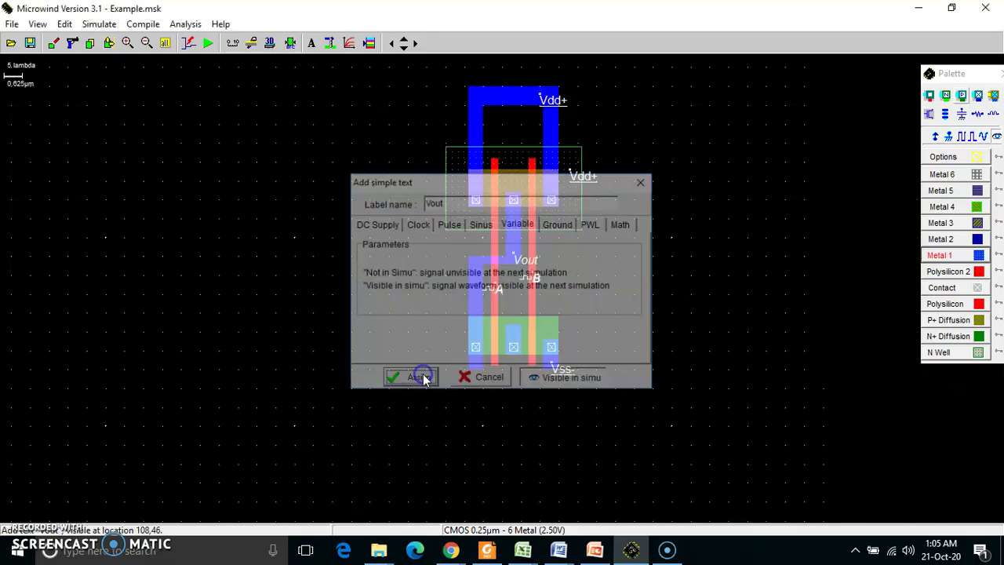
Run the analog simulation, examine the A, B and Vout waveforms over time, and close the results.
click(206, 44)
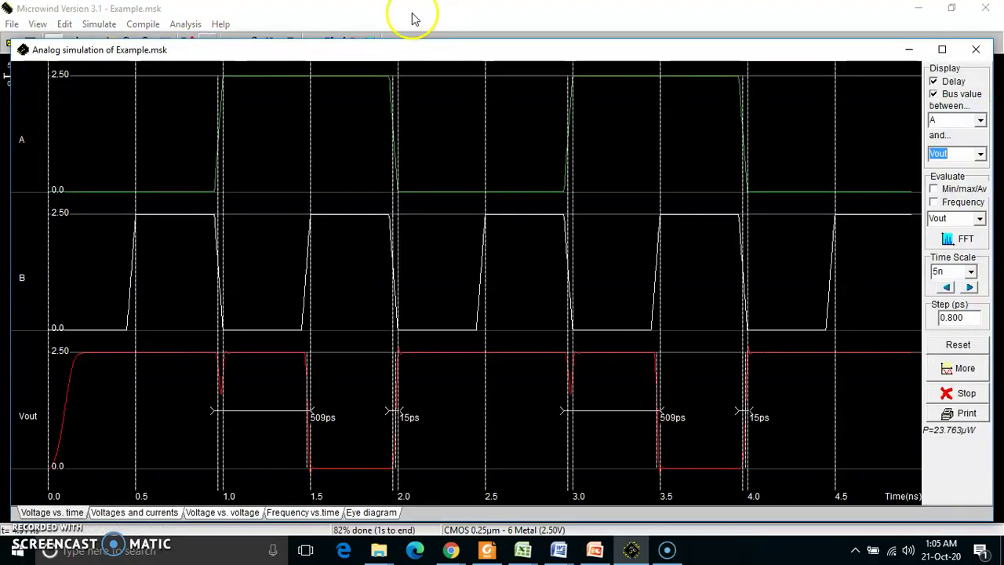
click(516, 185)
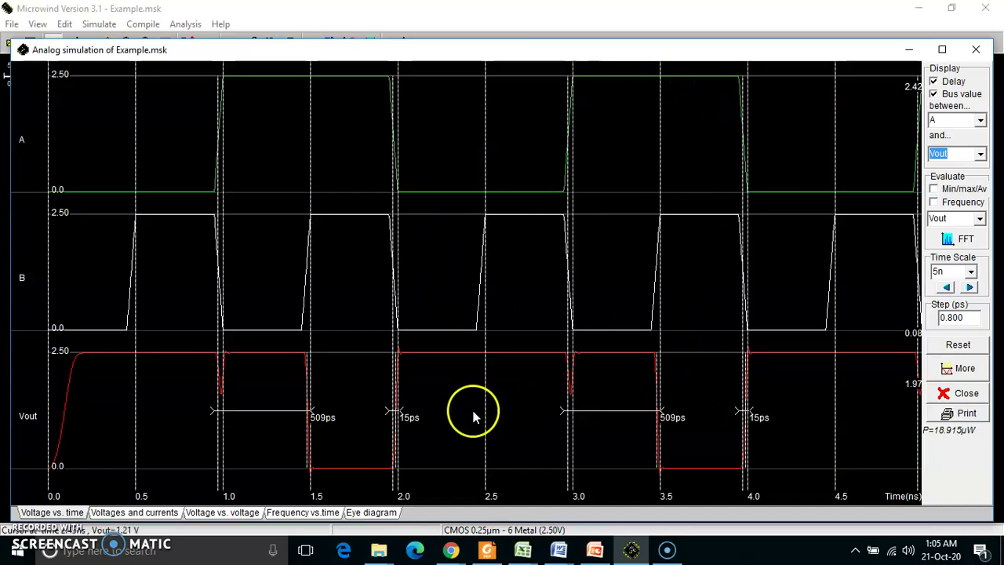
click(981, 49)
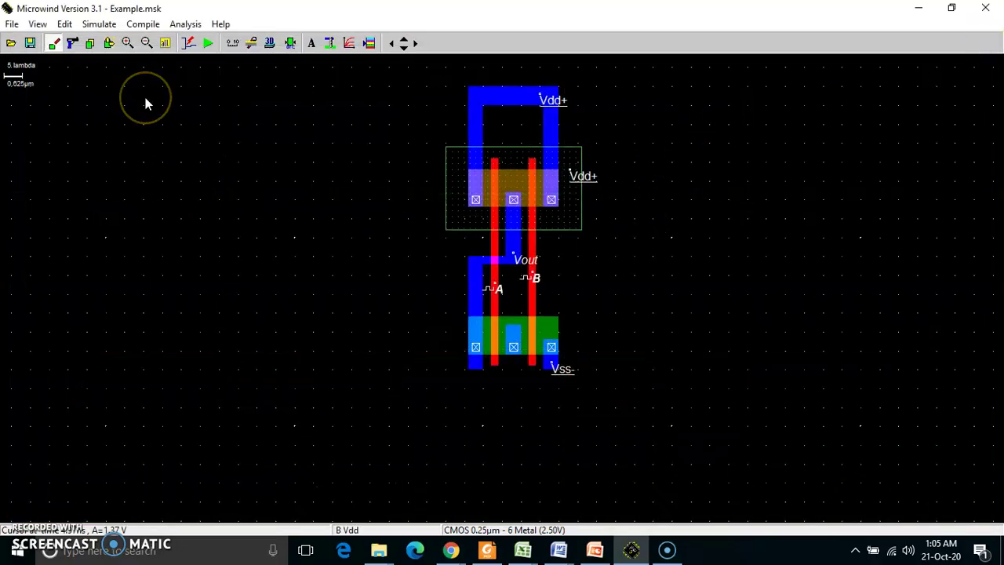
Check the half adder schematic made of NAND gates in PowerPoint and return to the Microwind layout.
click(918, 11)
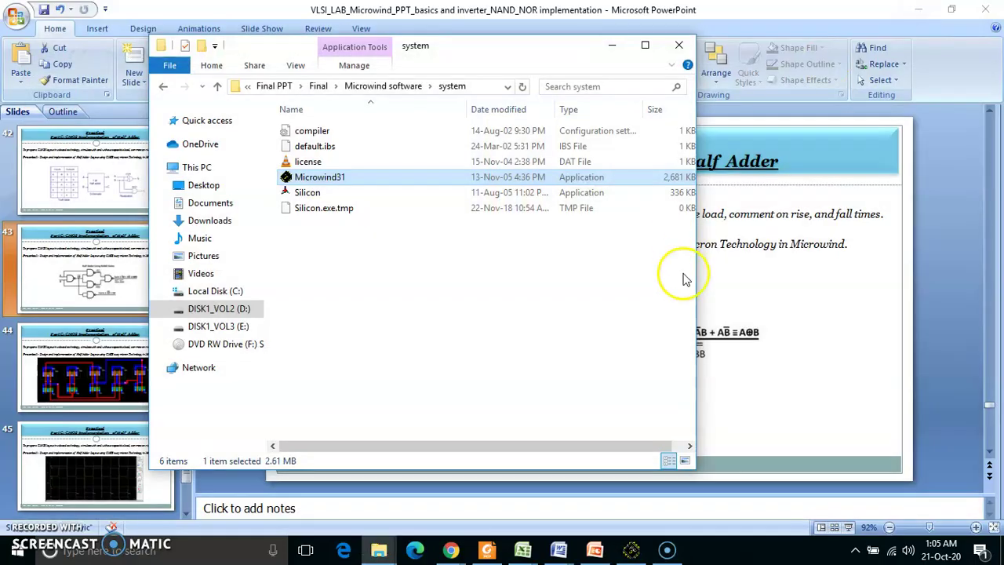
click(665, 552)
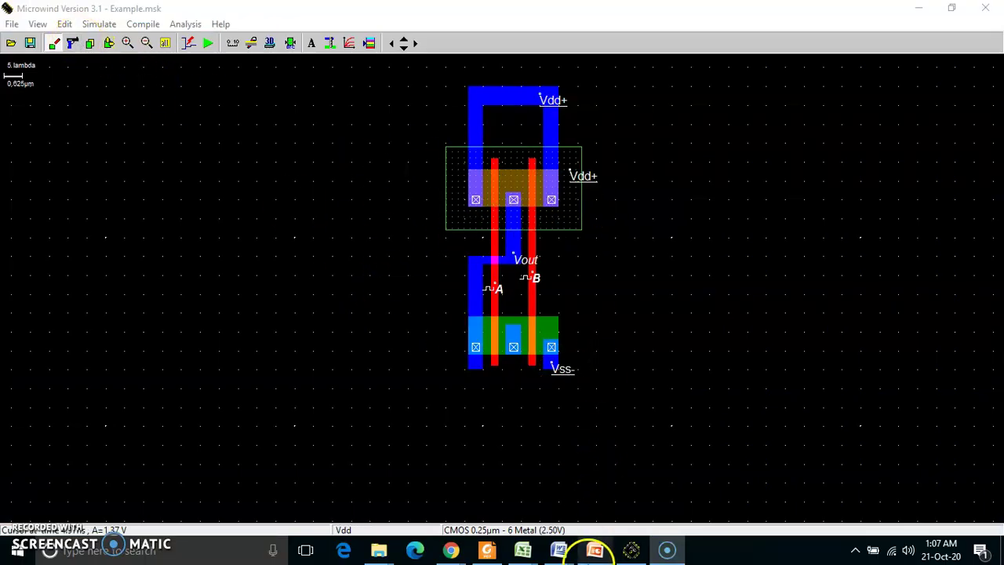
click(595, 550)
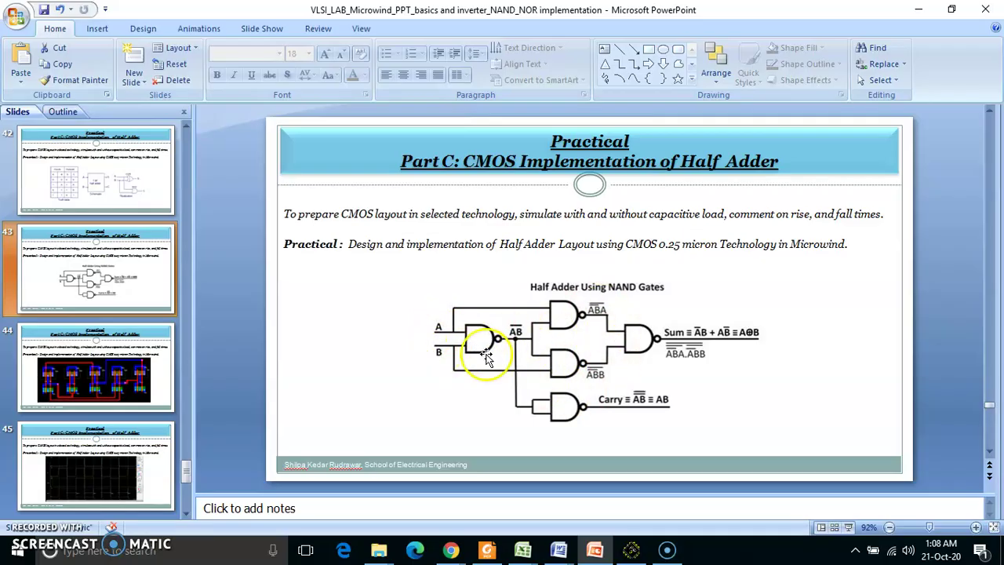
click(633, 550)
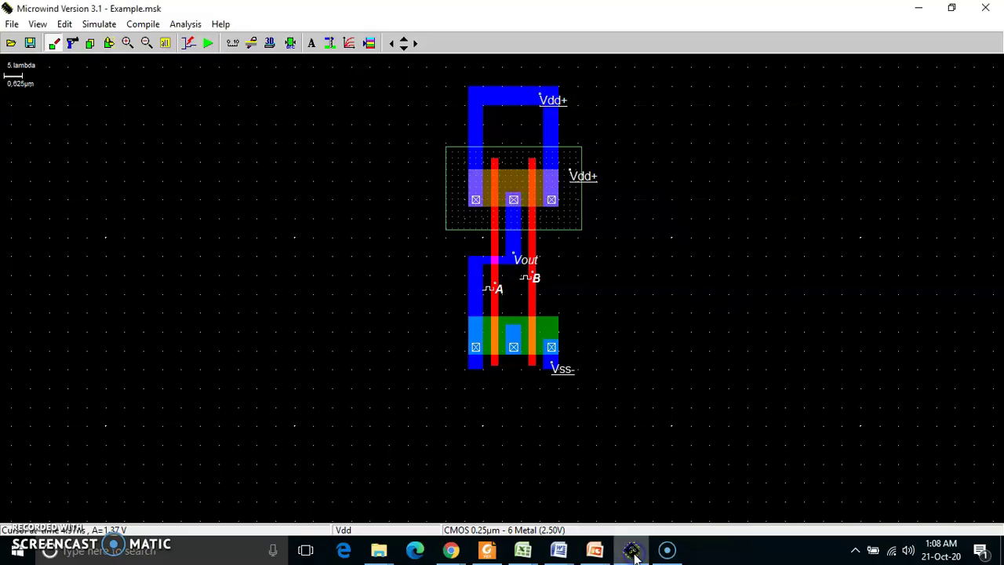
Delete the A and B clocks and the Vout label from the NAND gate layout.
click(72, 43)
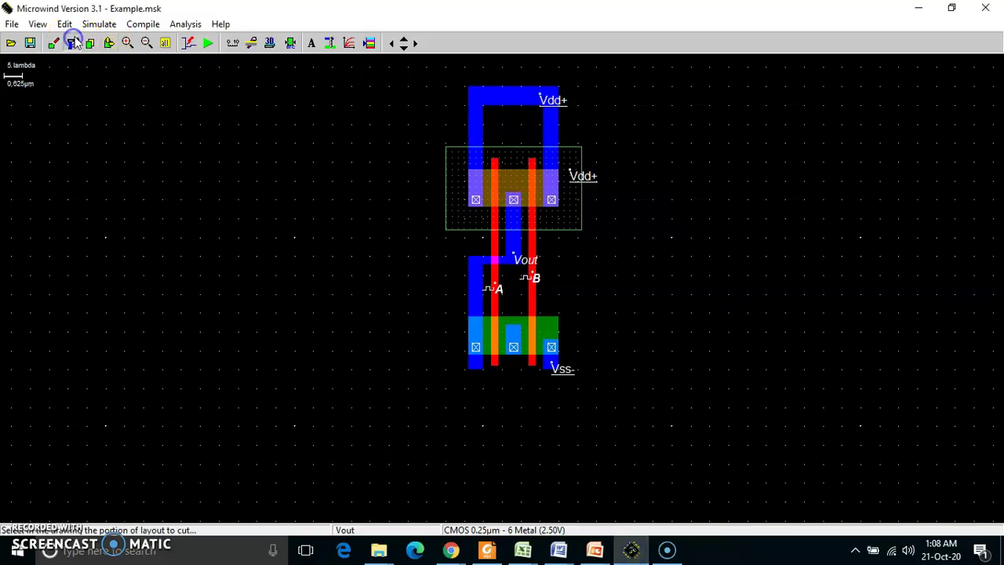
click(502, 289)
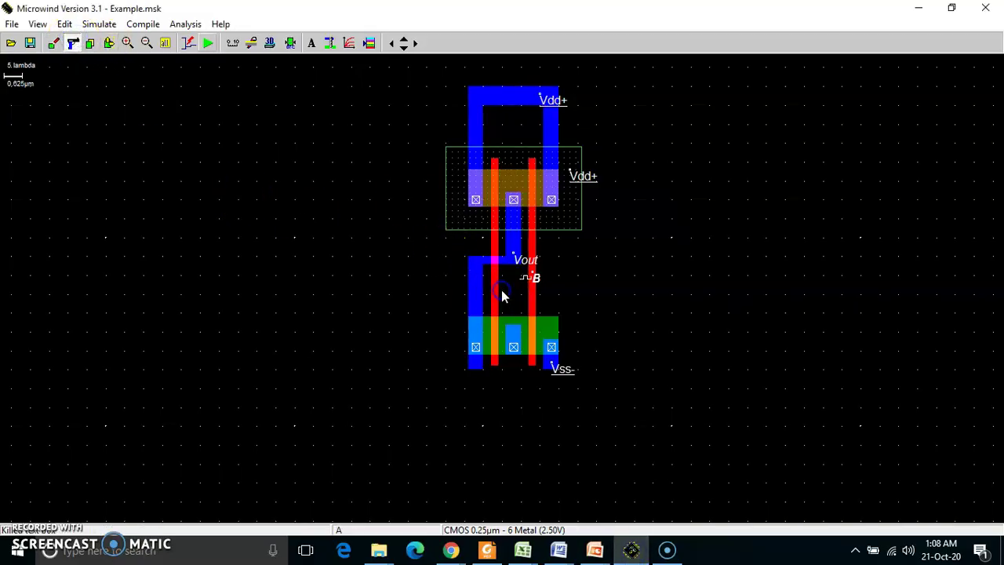
click(535, 280)
click(526, 263)
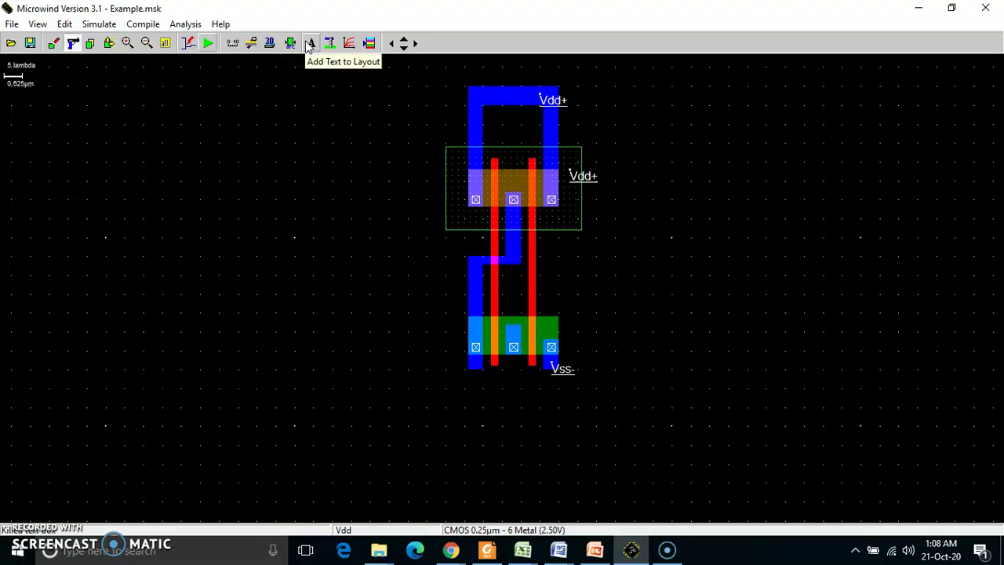
Copy the complete NAND gate and place the duplicate just to the left of the original.
click(146, 44)
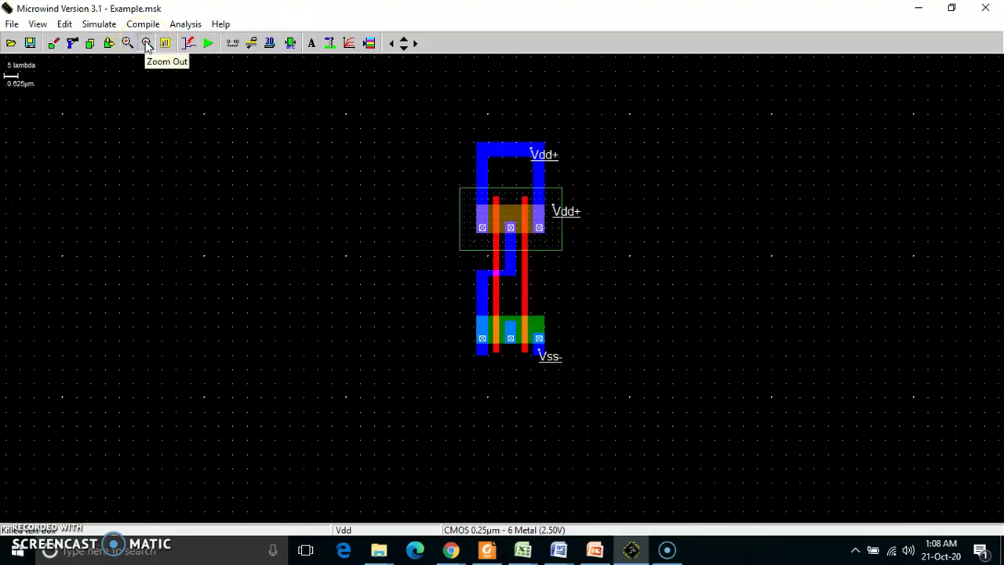
click(513, 162)
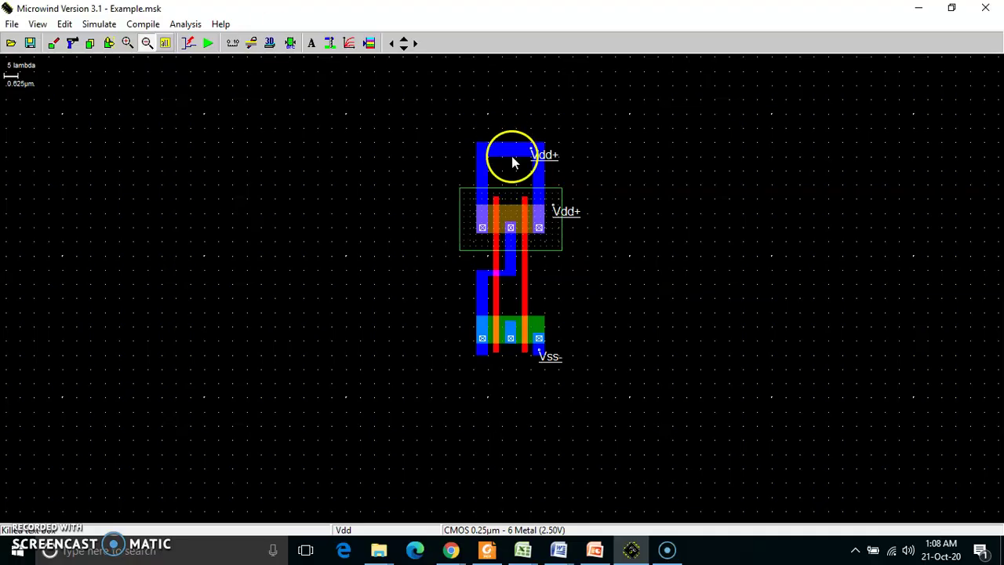
click(90, 43)
drag(447, 133, 557, 208)
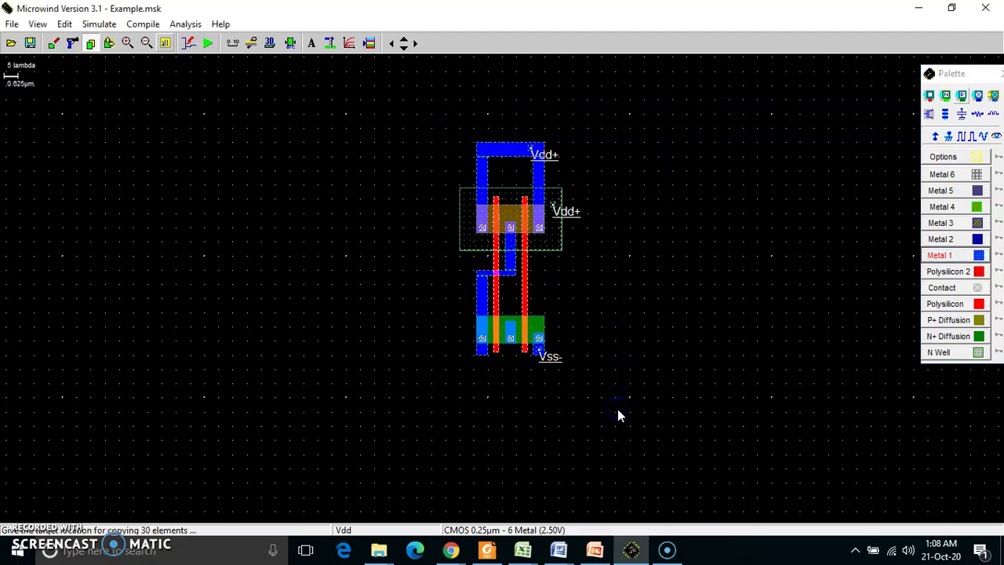
click(494, 408)
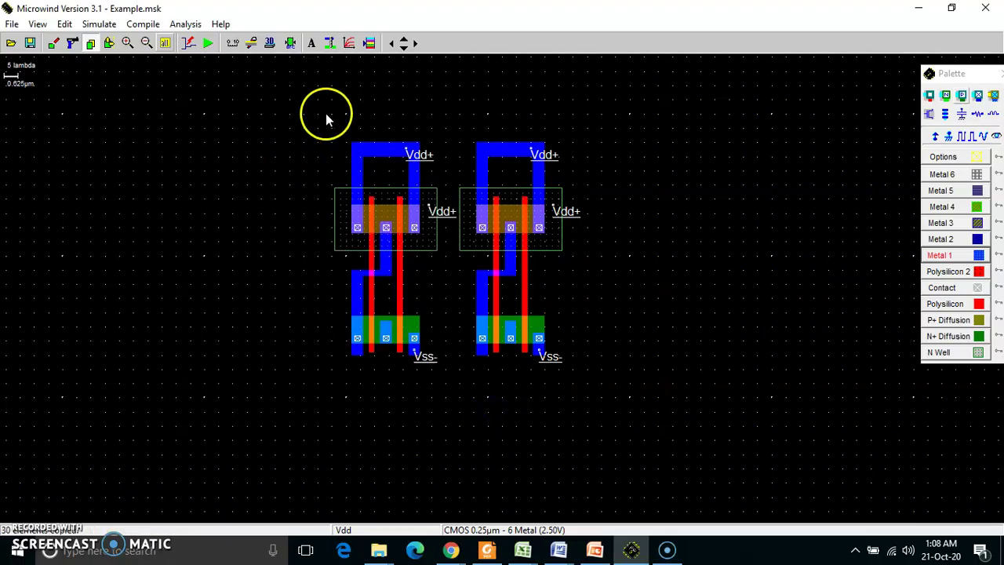
Copy both NAND gates together and place the pair to the right of the existing ones.
click(88, 44)
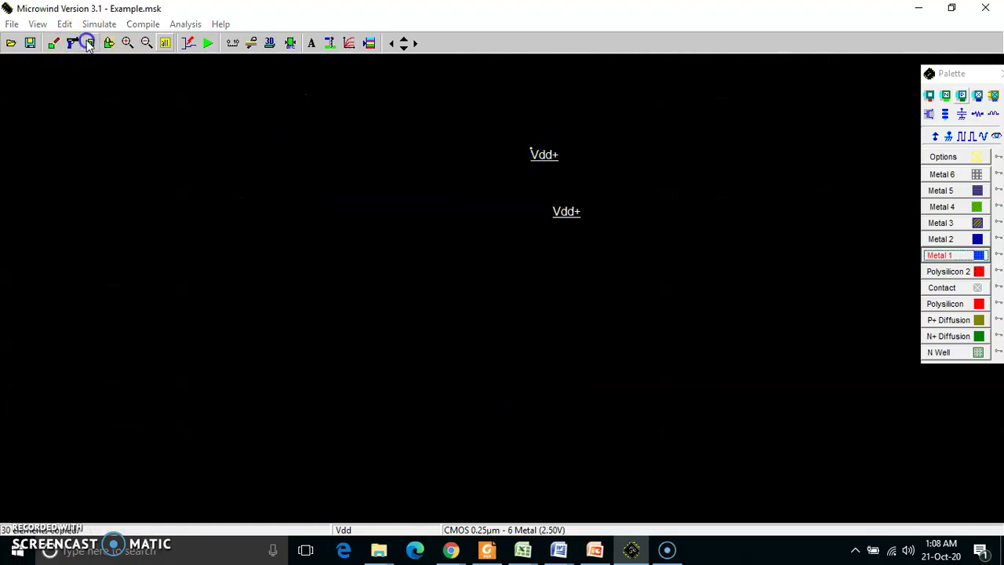
drag(311, 123, 656, 401)
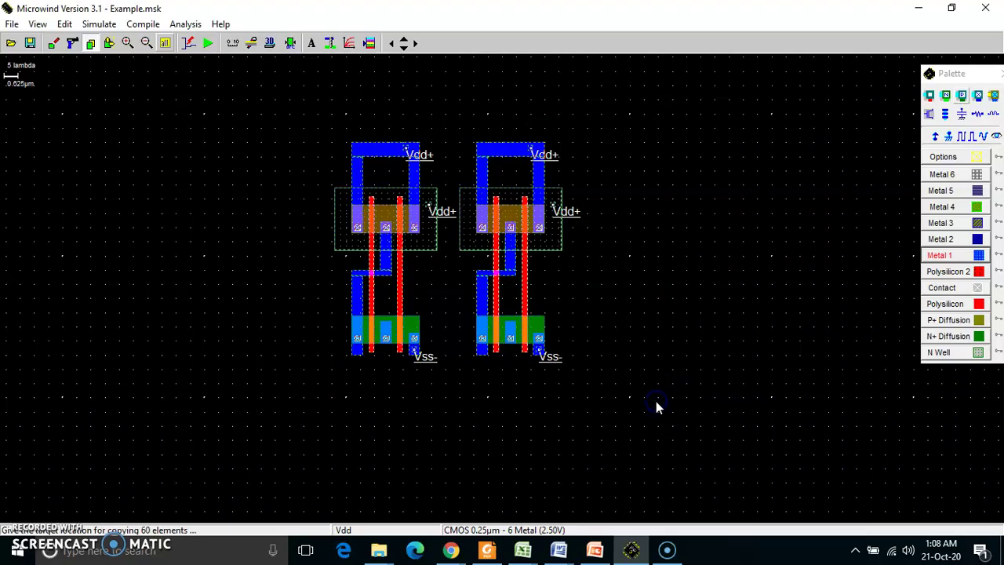
click(929, 400)
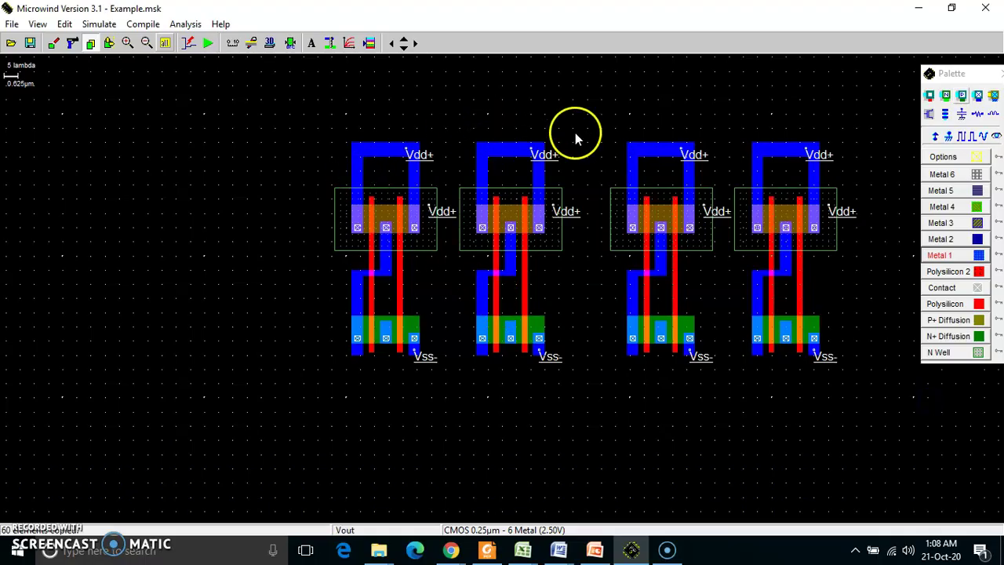
Copy the rightmost NAND gate to the far left of the row and switch to PowerPoint to consult the half adder schematic.
click(90, 43)
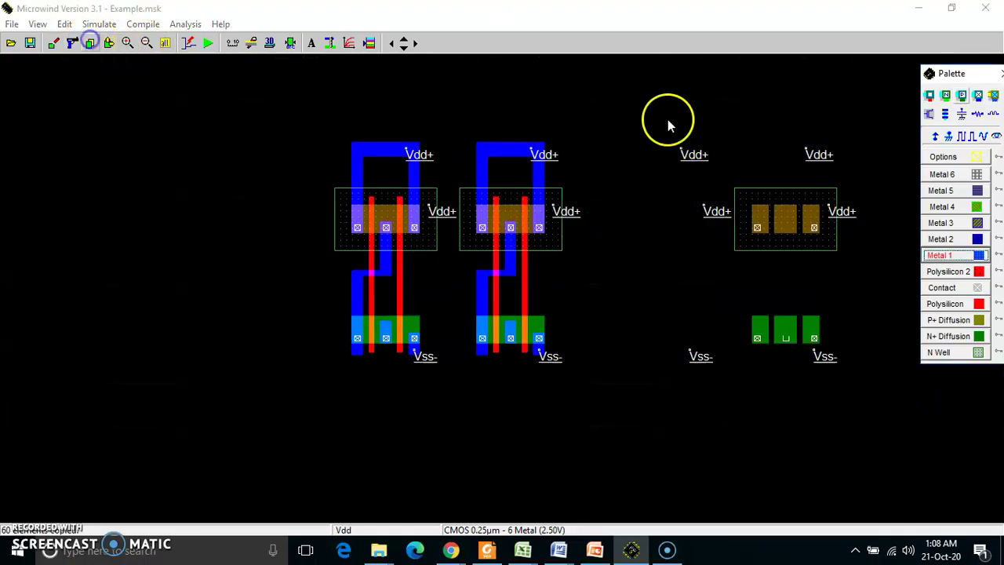
click(728, 128)
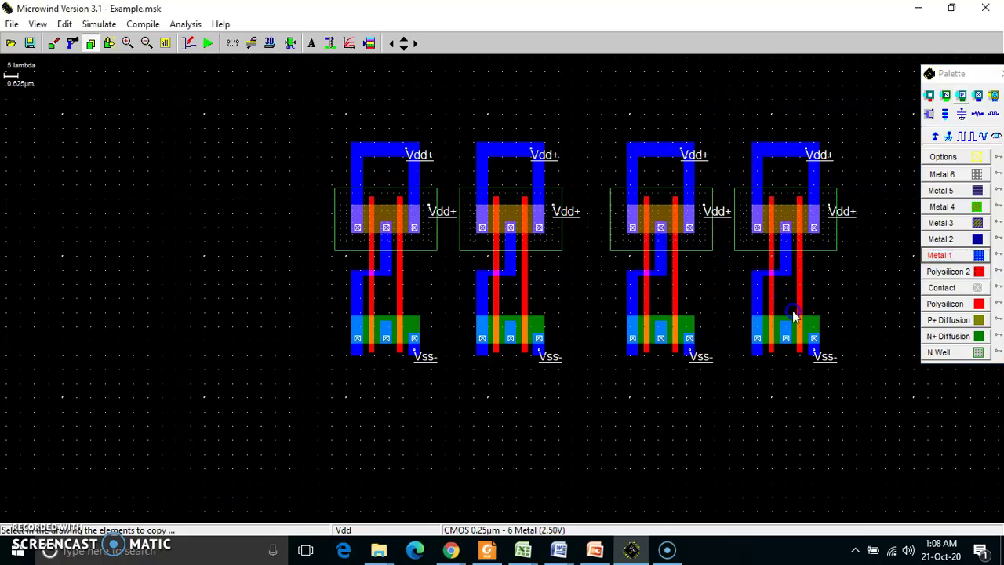
drag(846, 372, 328, 375)
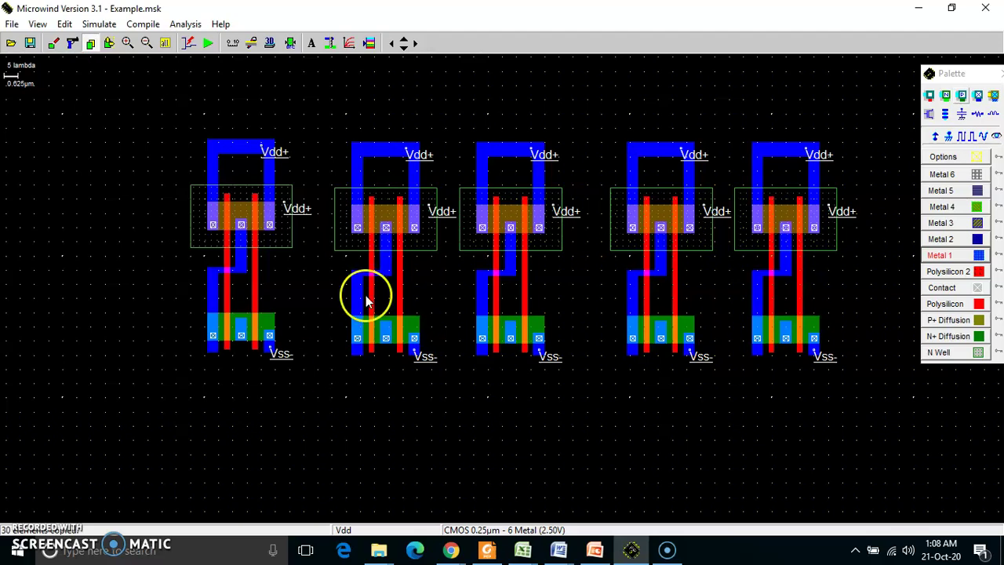
click(595, 549)
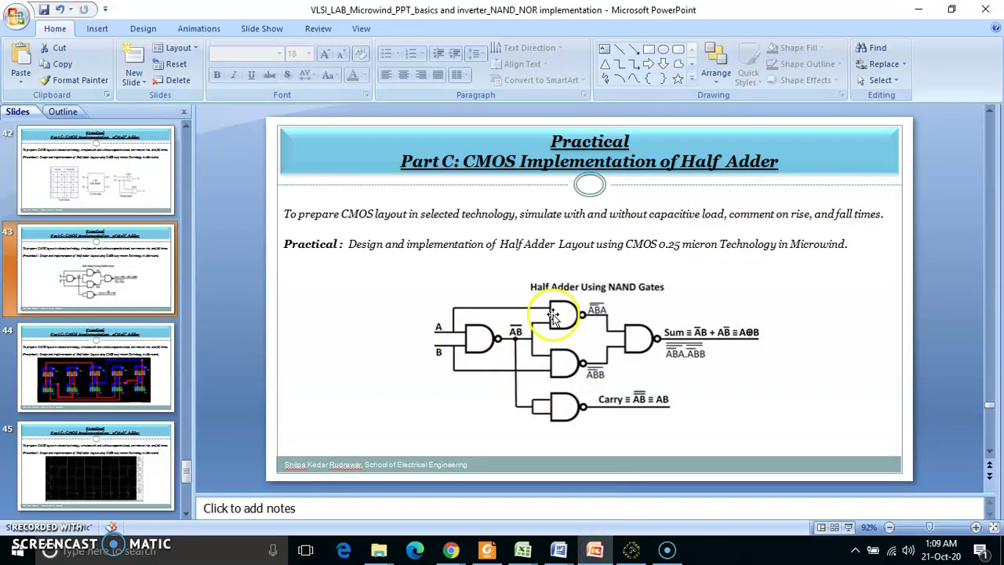
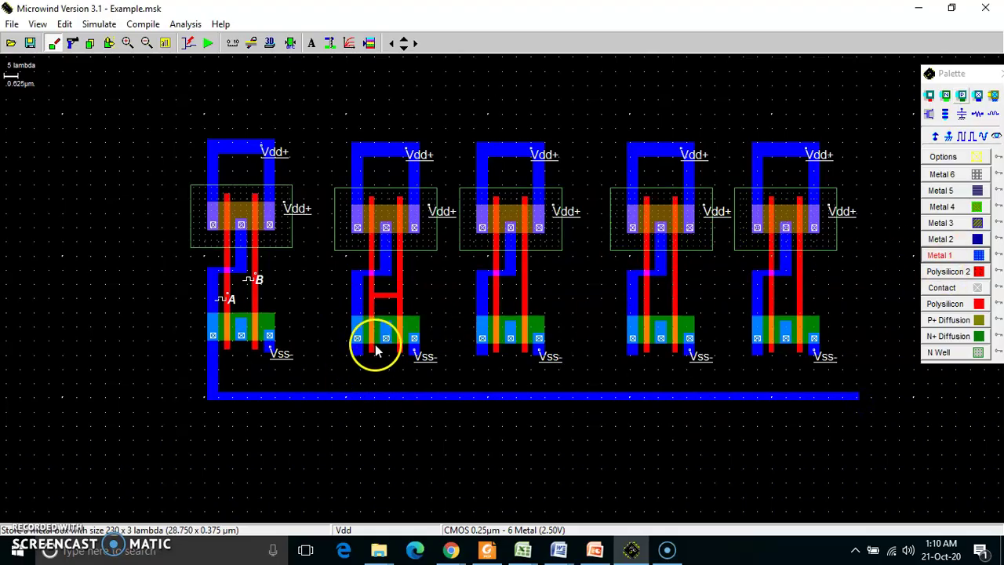
Extend the second gate's left polysilicon line, about 2 x 17 lambda, down to the long Metal 1 line and place a poly-metal contact at the crossing.
click(932, 304)
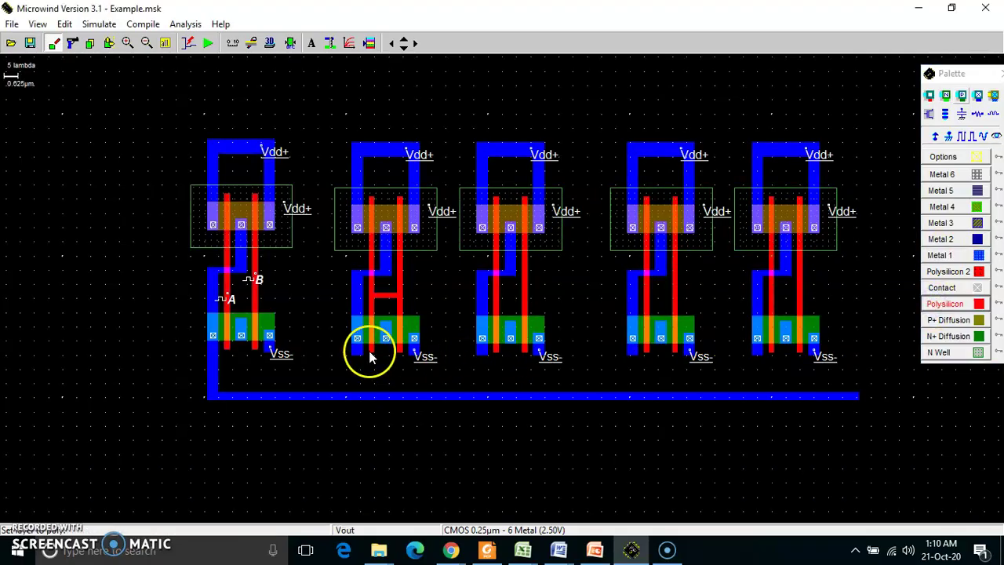
drag(371, 357, 374, 397)
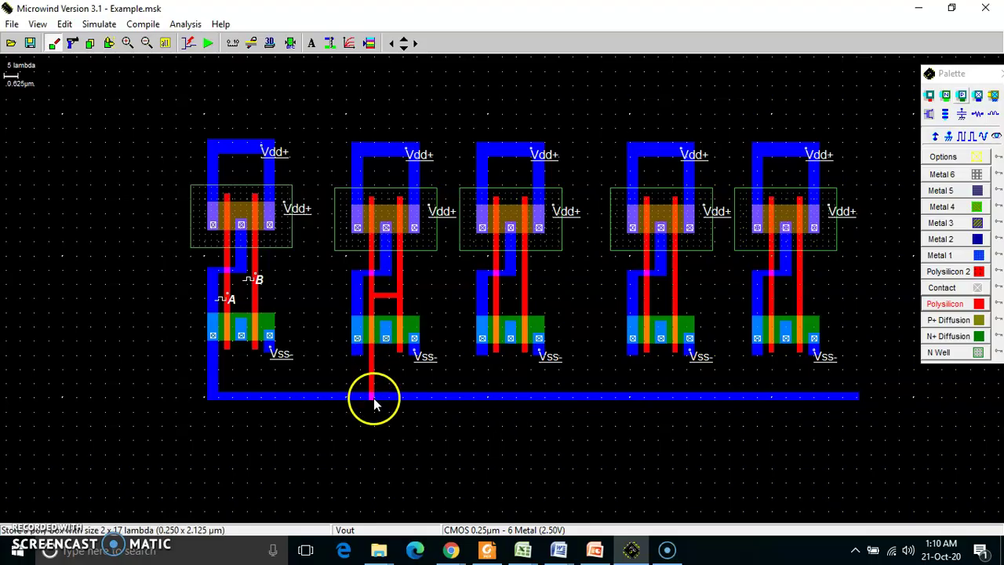
click(930, 96)
click(372, 394)
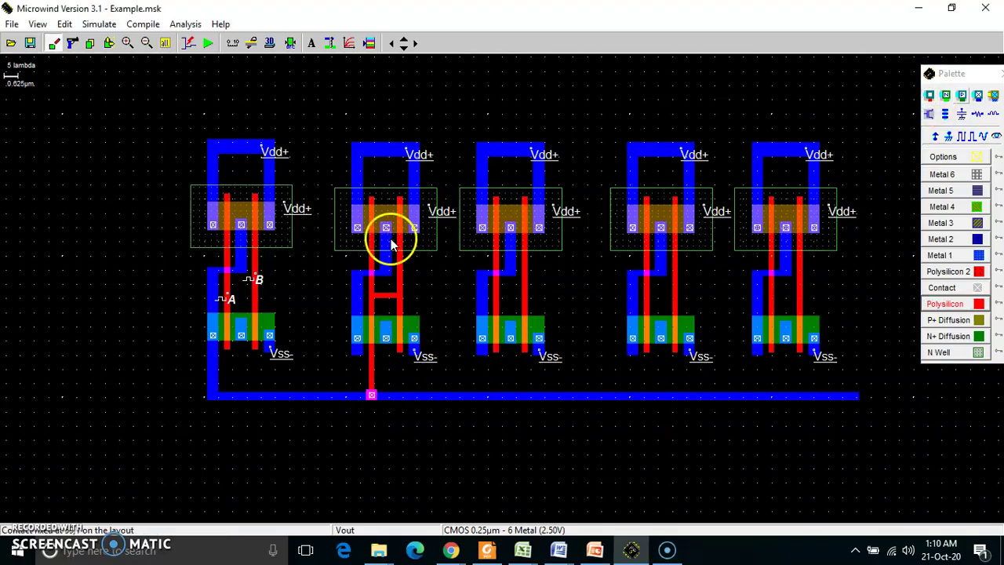
Switch to PowerPoint to check the next connection in the half adder schematic.
click(596, 551)
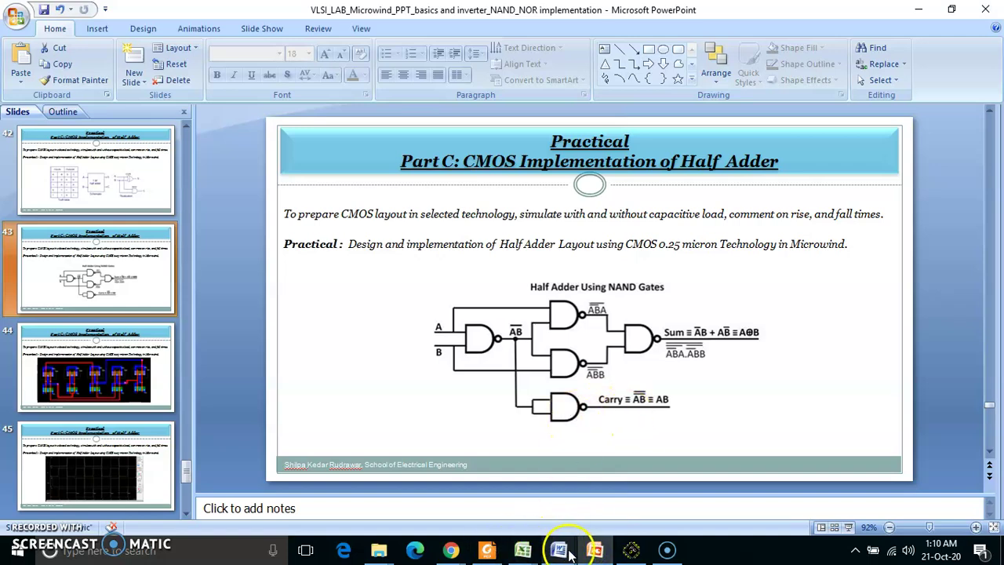
Switch to Microwind and label the second gate's Metal 1 output as Carry, visible in simulation.
click(632, 550)
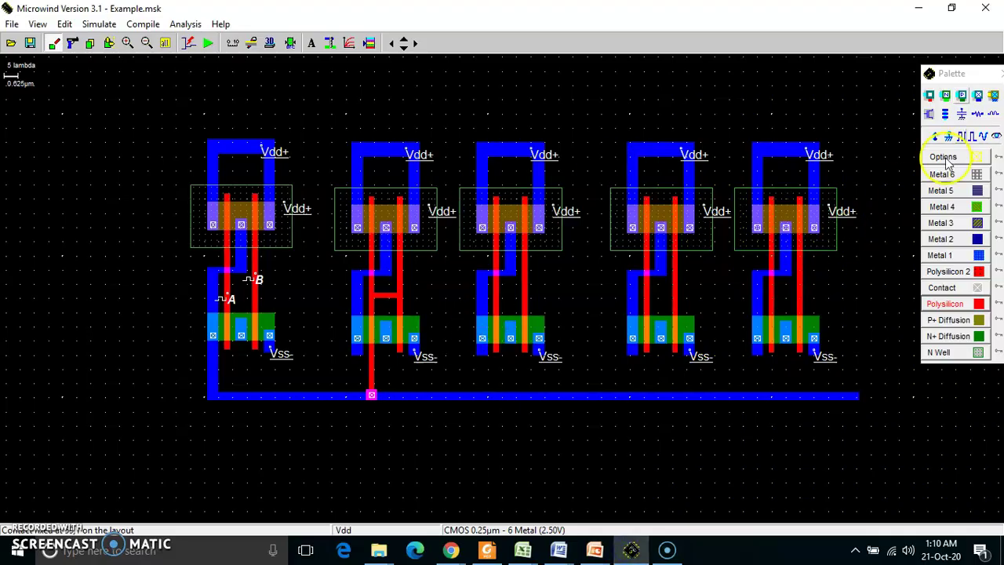
click(995, 137)
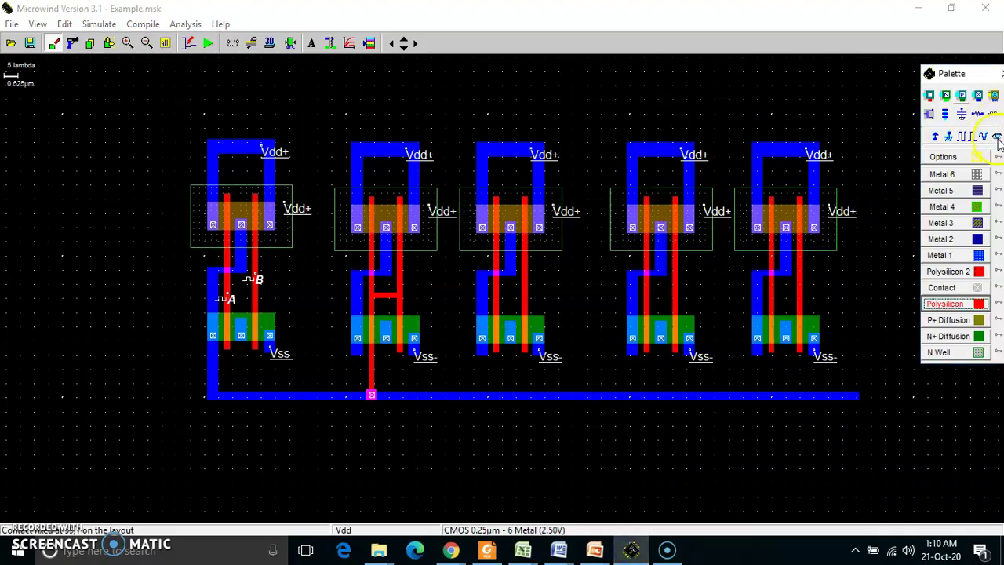
click(357, 295)
drag(448, 202, 415, 201)
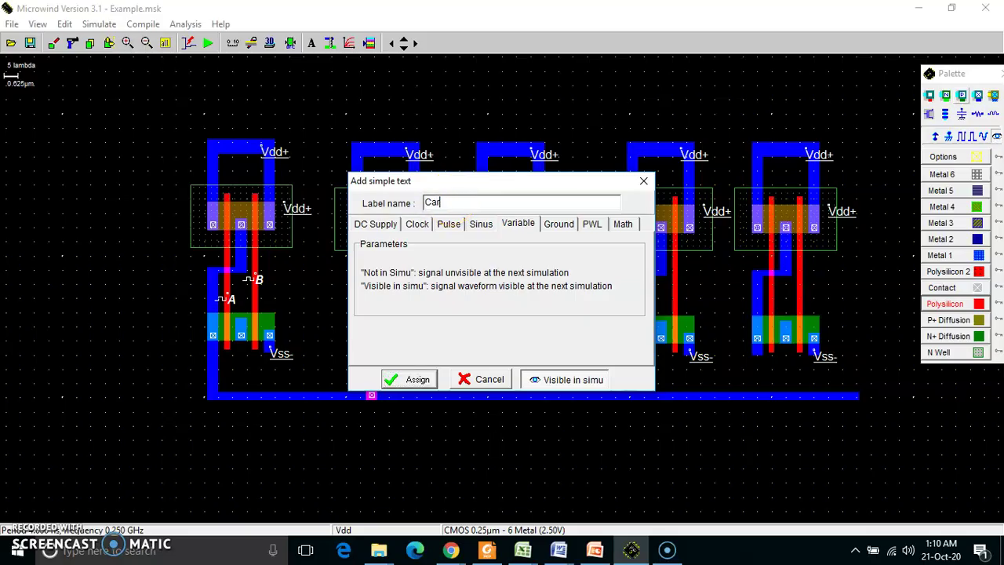
text(Carry)
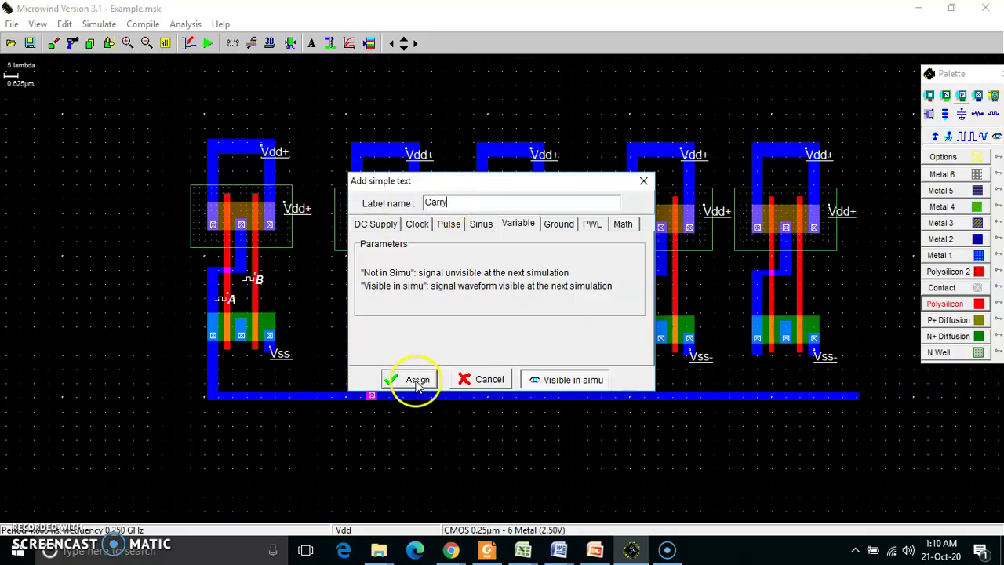
click(414, 381)
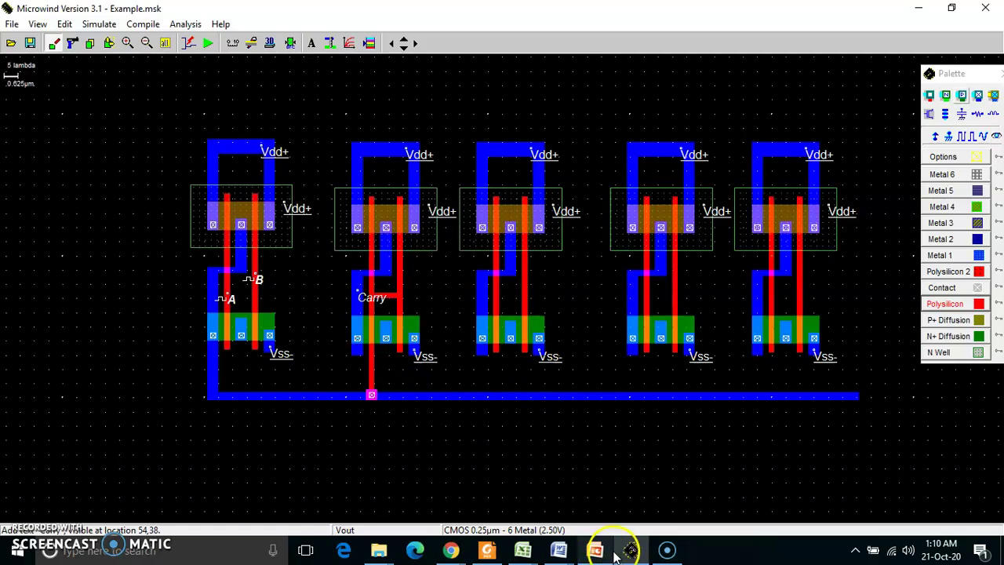
Check the remaining gate connections in the half adder schematic in PowerPoint and return to Microwind.
mouse_move(596, 546)
click(605, 504)
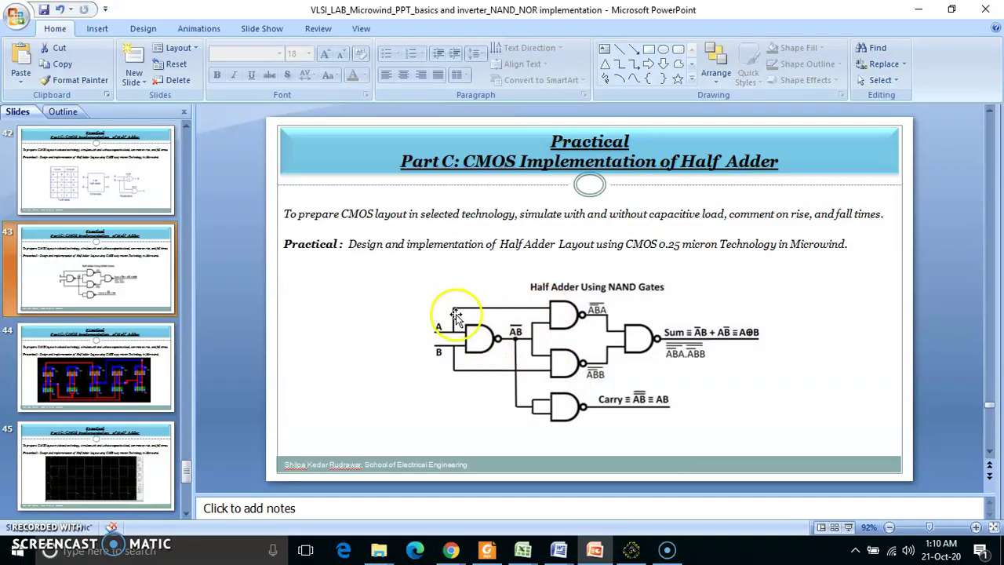
click(633, 549)
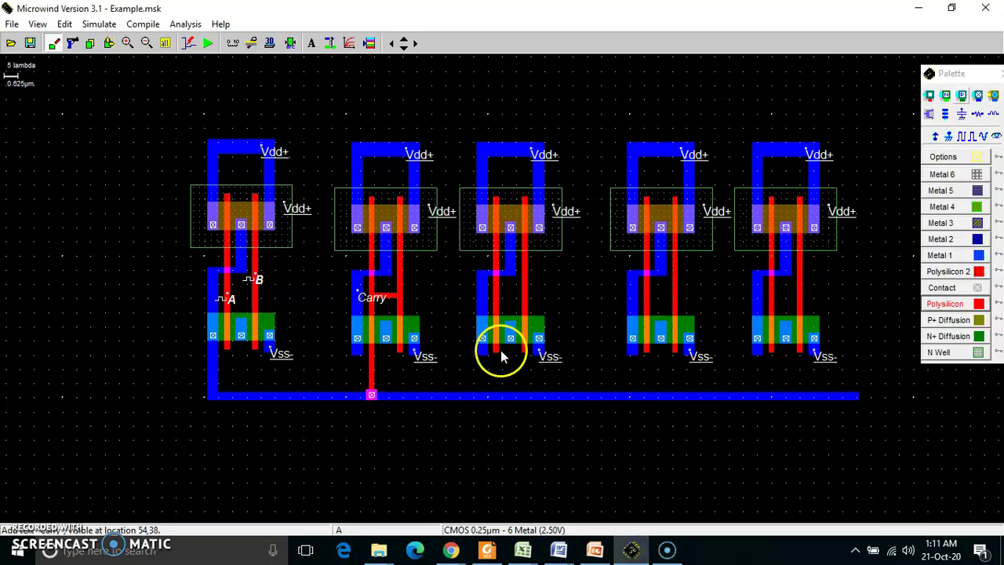
Extend the left polysilicon lines of the third and fourth gates, about 2 x 16 and 2 x 18 lambda, down to the long Metal 1 line.
click(941, 304)
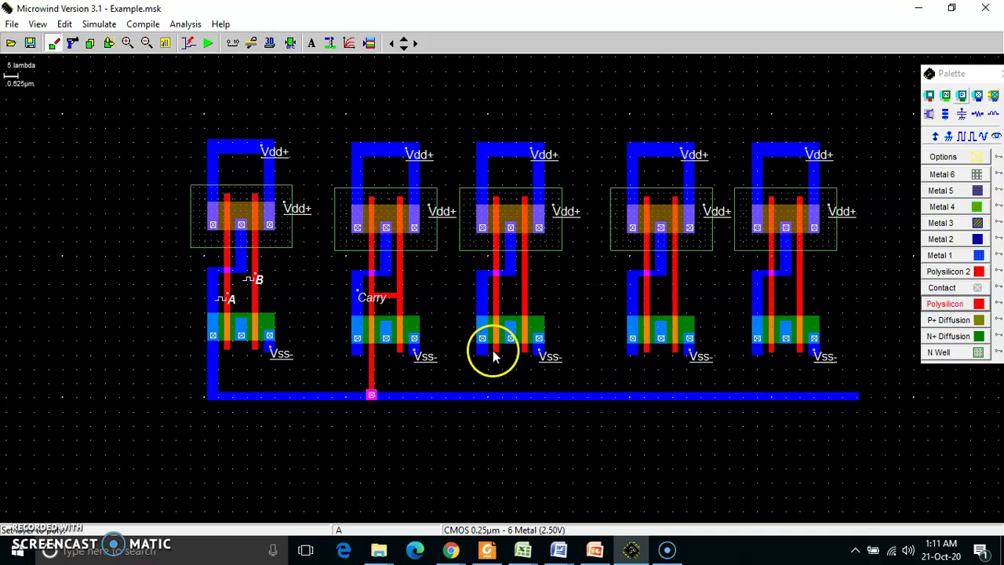
drag(494, 352, 499, 399)
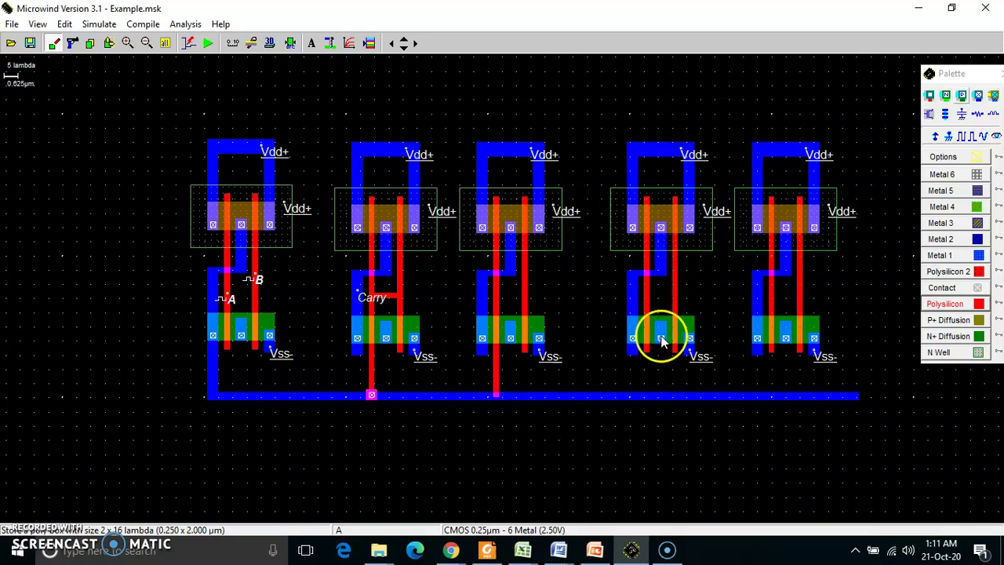
drag(646, 357, 645, 364)
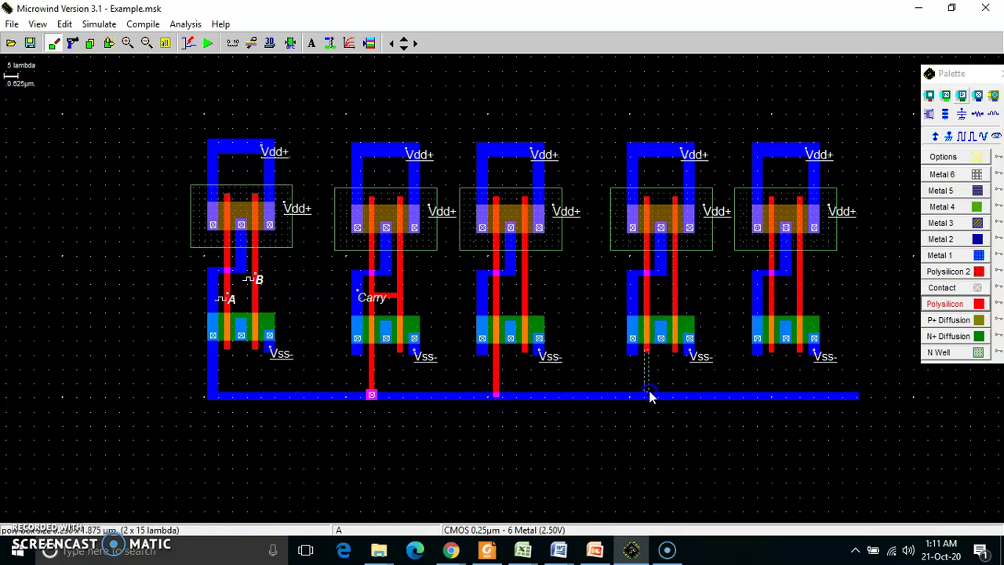
drag(651, 408, 651, 401)
Place poly-metal contacts where the third and fourth gates' left polysilicon lines cross the long Metal 1 line.
click(929, 96)
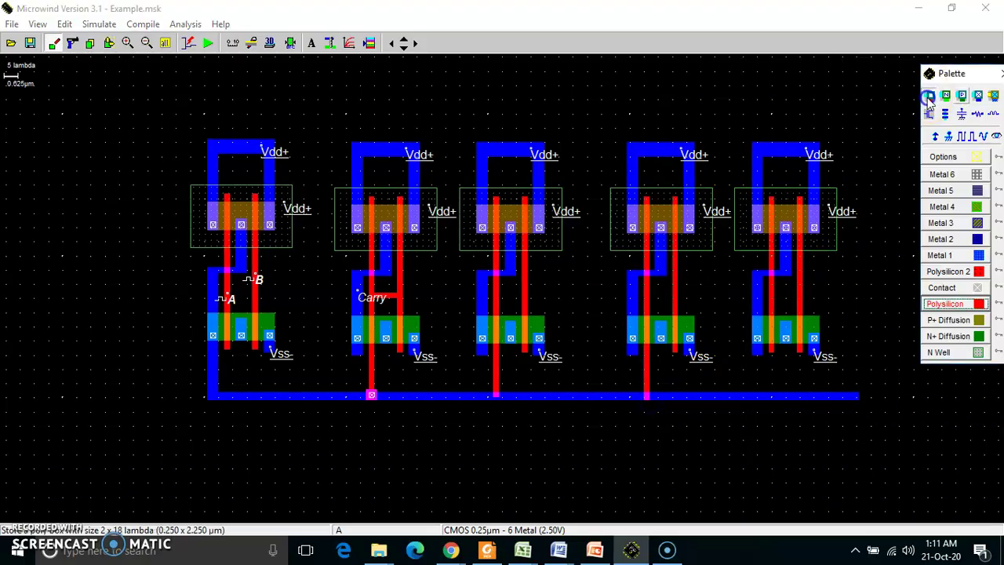
click(646, 396)
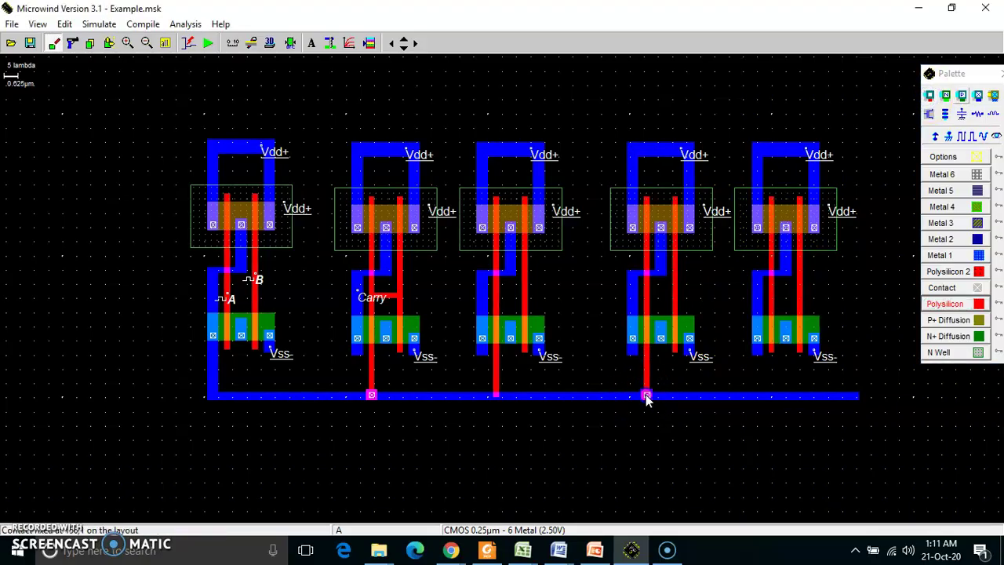
click(932, 96)
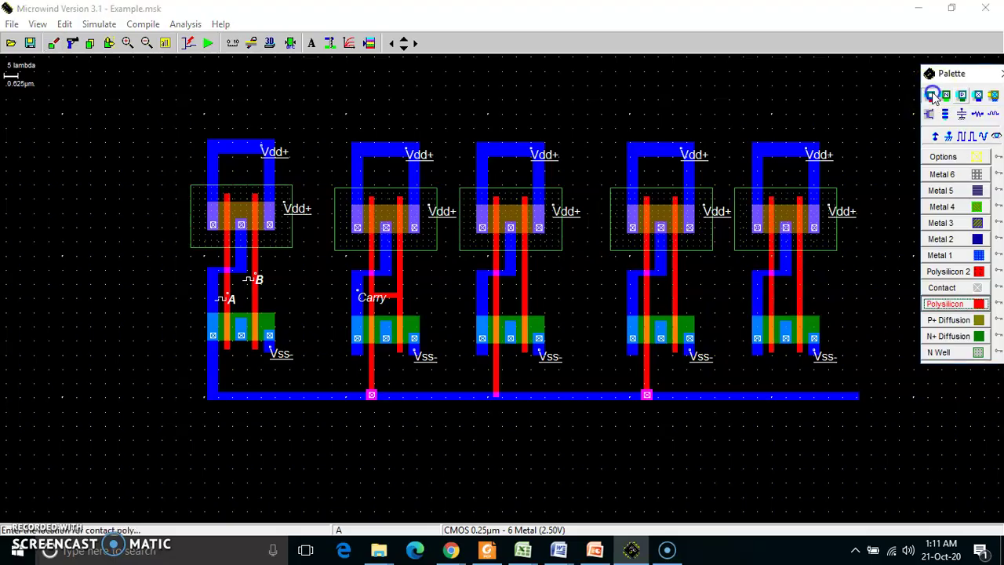
click(496, 395)
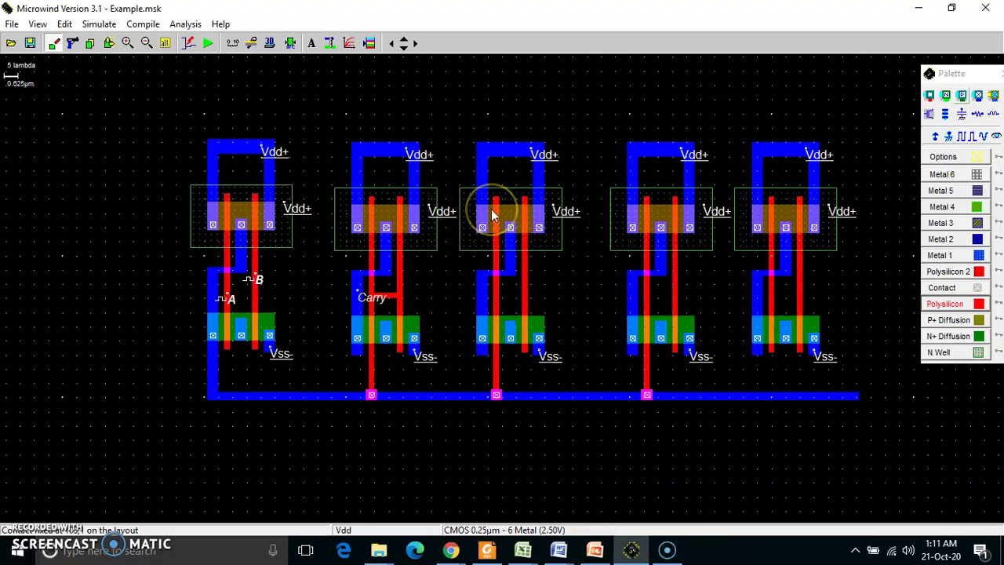
Connect the first gate's B polysilicon line to the third gate's right polysilicon line with a polysilicon route above the gates.
click(933, 306)
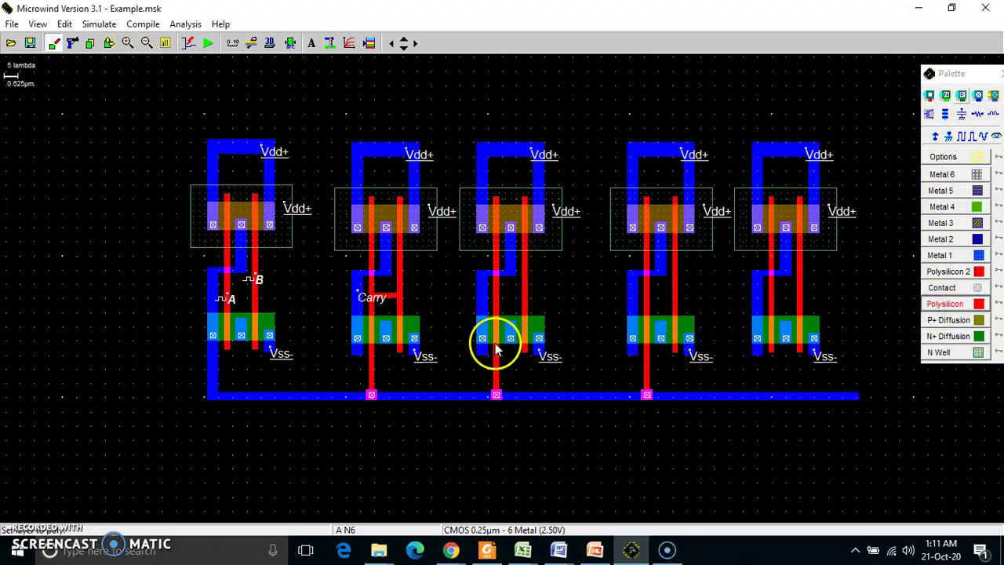
drag(524, 203, 526, 121)
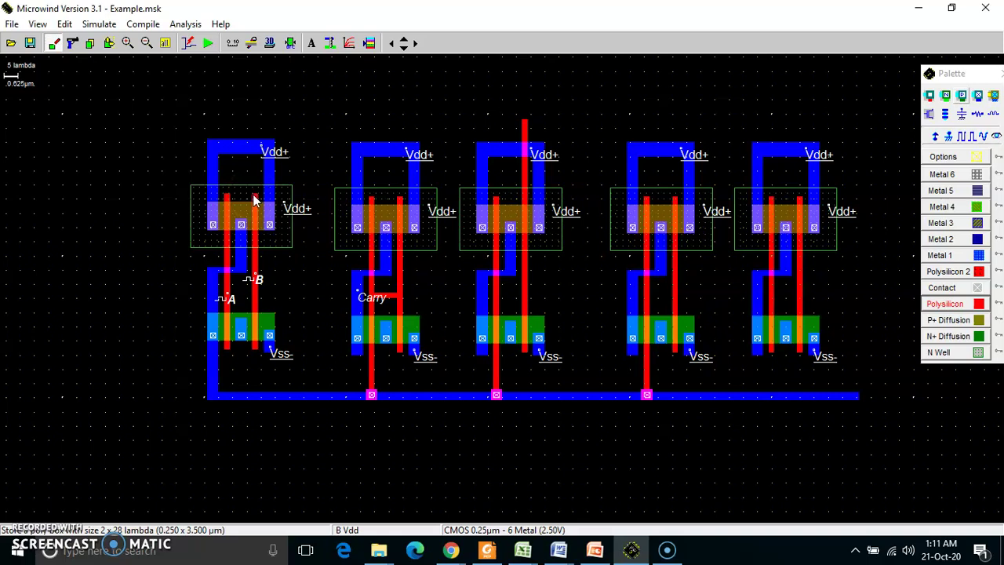
mouse_move(254, 200)
mouse_down()
mouse_move(258, 105)
mouse_move(541, 137)
mouse_move(526, 105)
mouse_up()
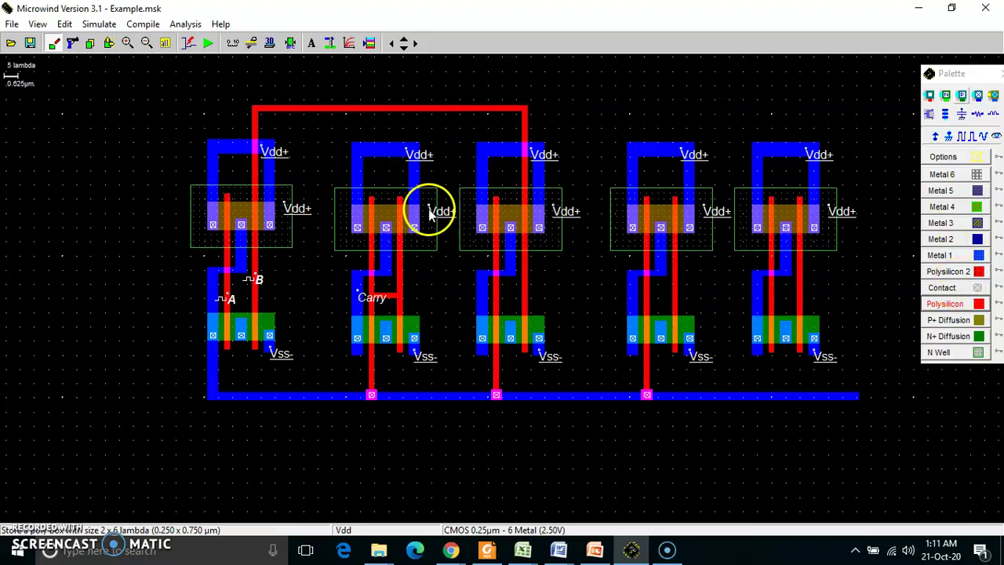
Connect the first gate's A line to the fourth gate's right polysilicon line with a higher polysilicon route, its horizontal run about 161 x 3 lambda.
drag(225, 203, 684, 92)
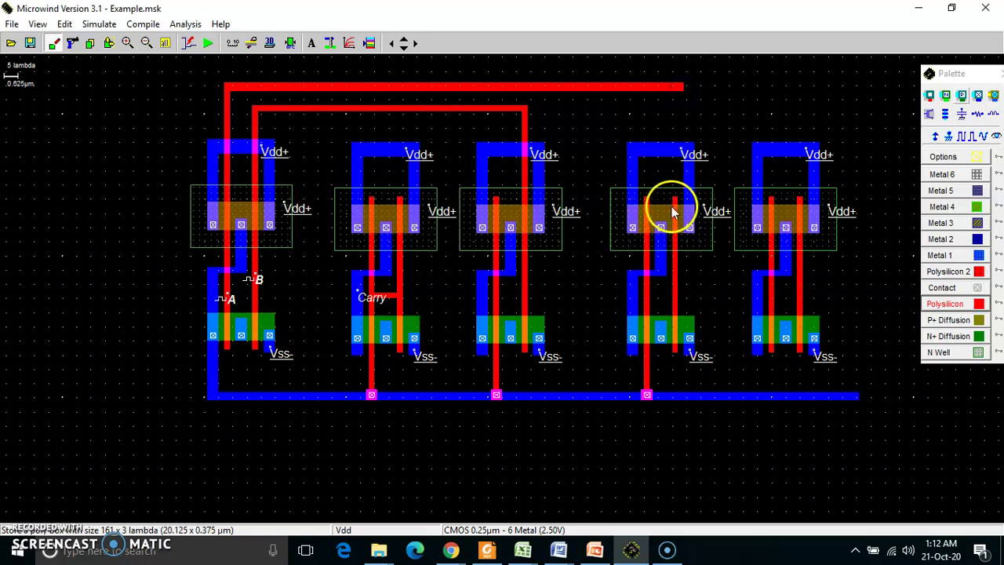
drag(674, 207, 678, 83)
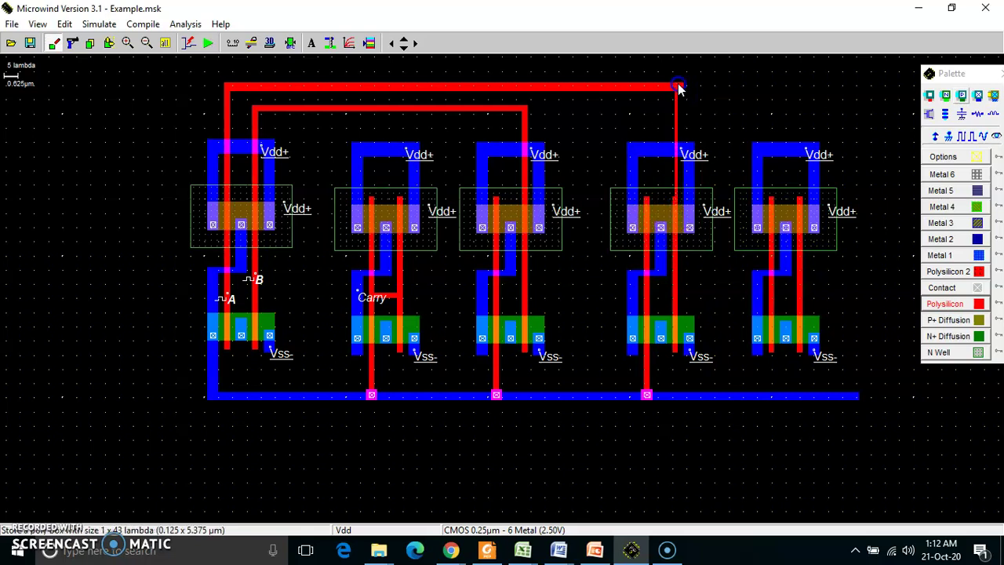
drag(675, 202, 672, 84)
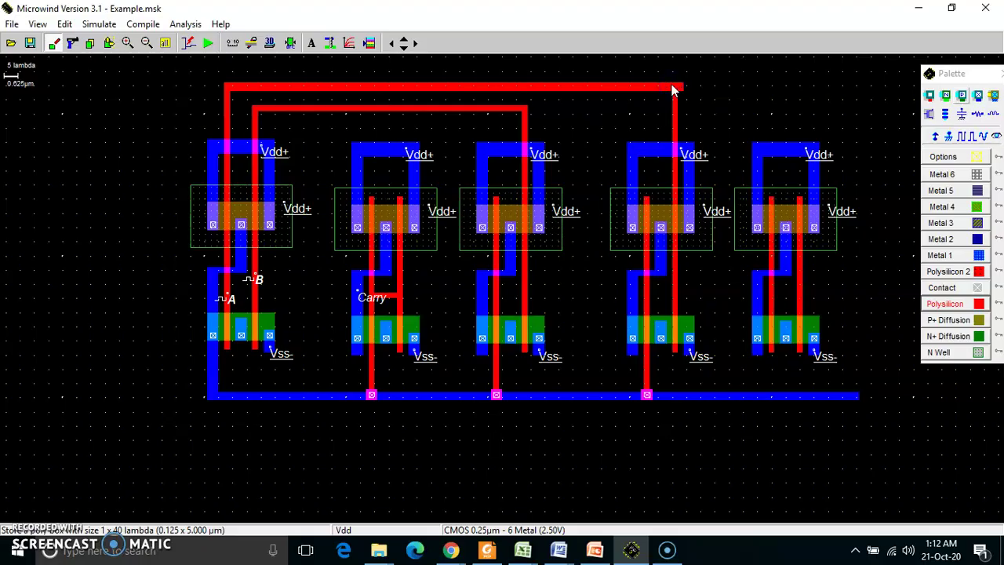
Check the schematic in PowerPoint, return to Microwind and route the third gate's output in Metal 1 up between the gates and over toward the fifth gate.
click(594, 551)
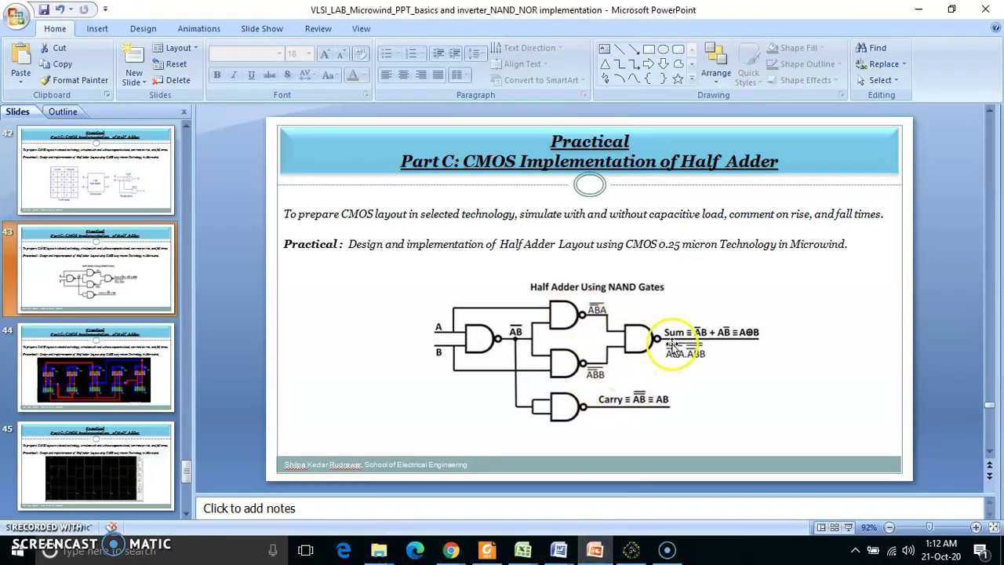
click(632, 550)
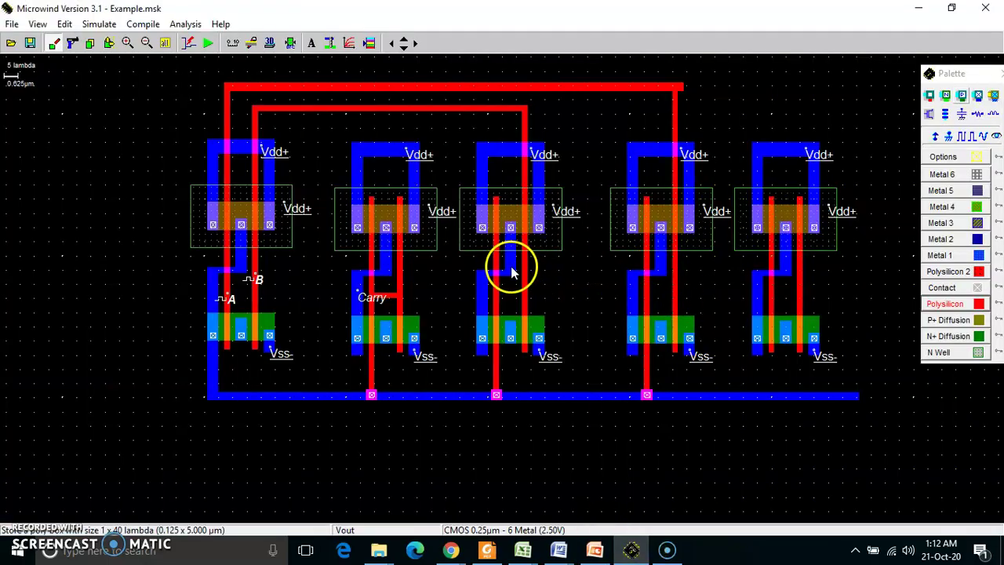
click(943, 257)
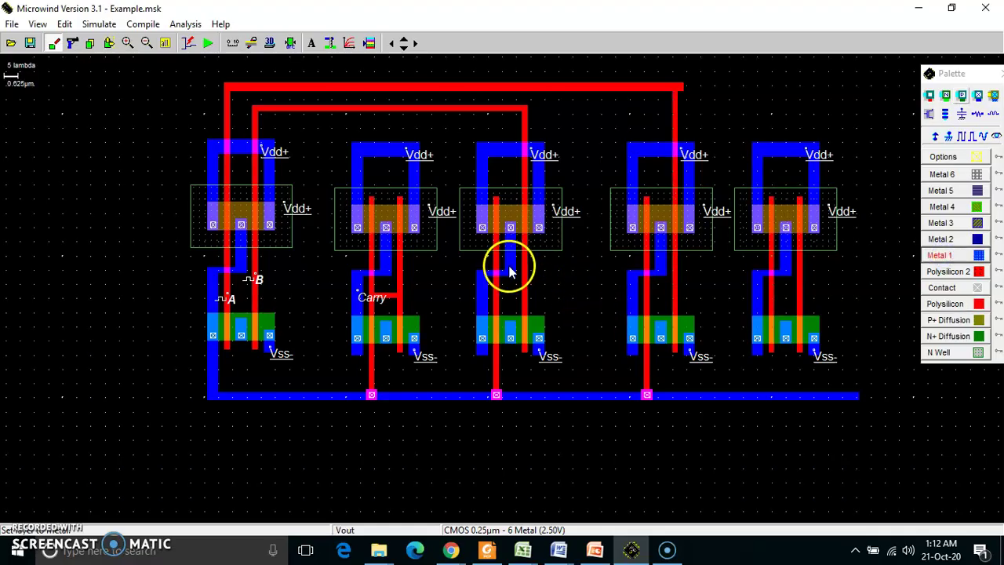
drag(507, 275, 766, 66)
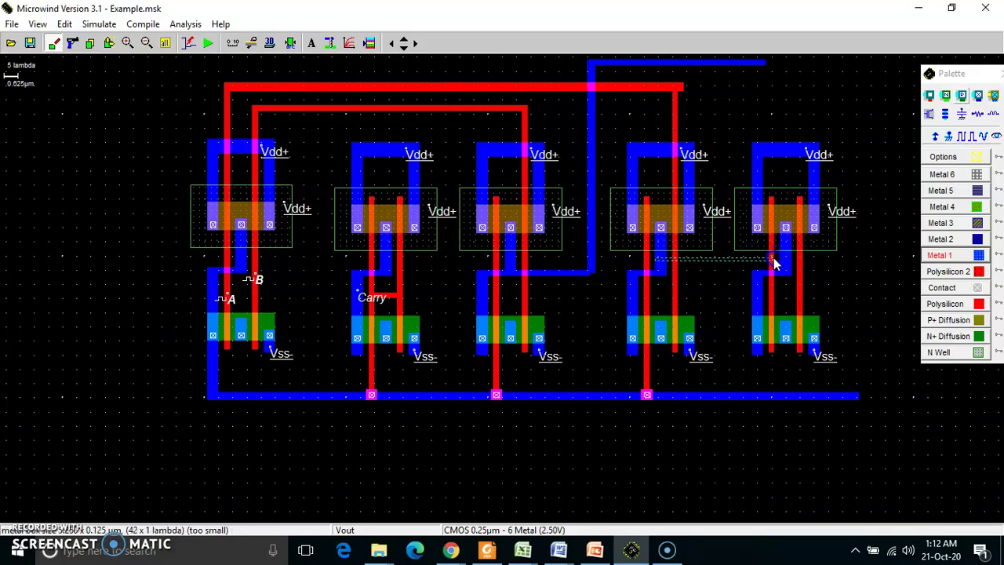
Connect the fourth gate's output to the fifth gate's left polysilicon line with a Metal 1 strip about 42 x 1 lambda and a poly-metal contact.
drag(773, 264, 774, 264)
click(930, 96)
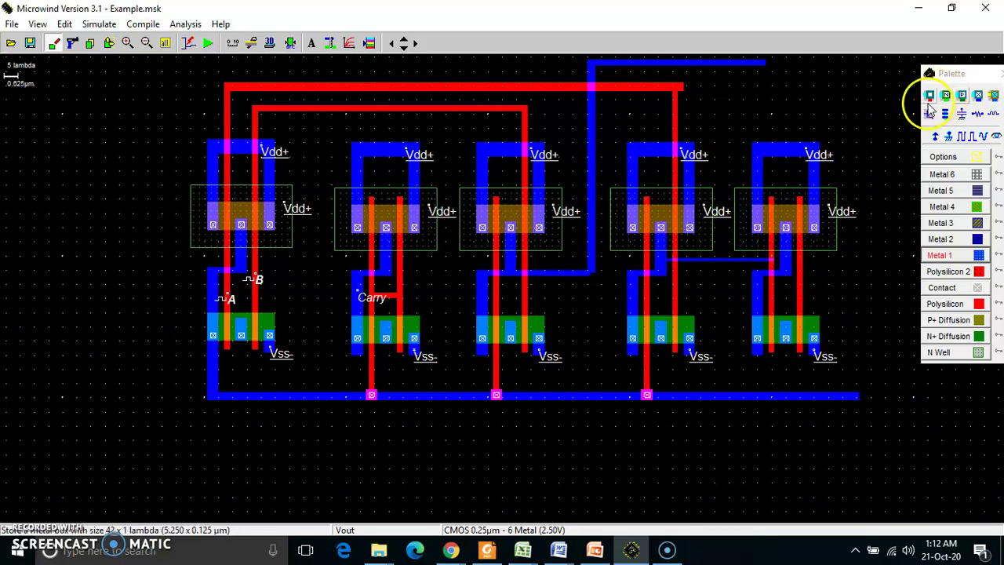
click(930, 95)
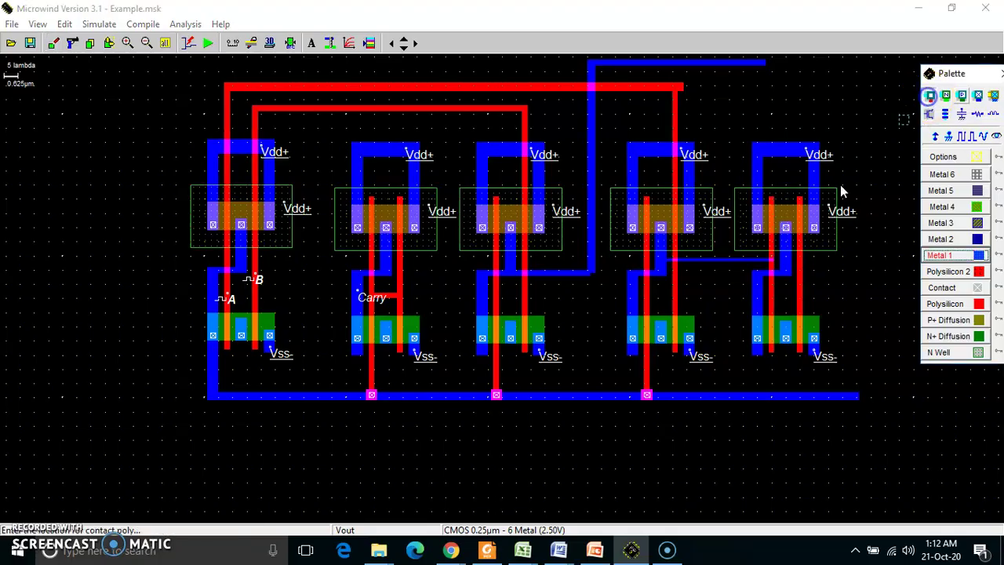
click(772, 260)
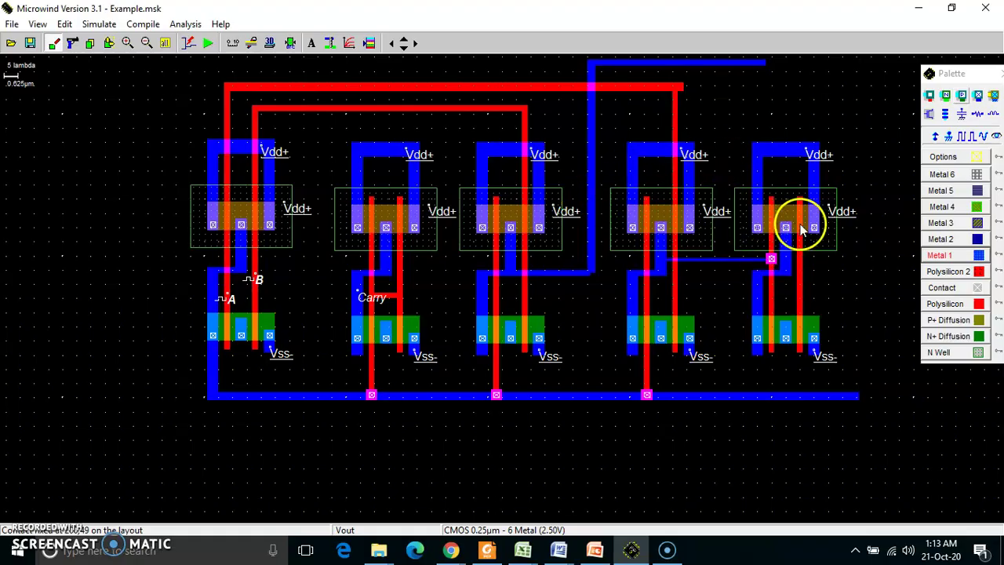
Extend the fifth gate's right polysilicon line up about 2 x 49 lambda, bring the upper Metal 1 route to it and join them with a poly-metal contact.
click(950, 303)
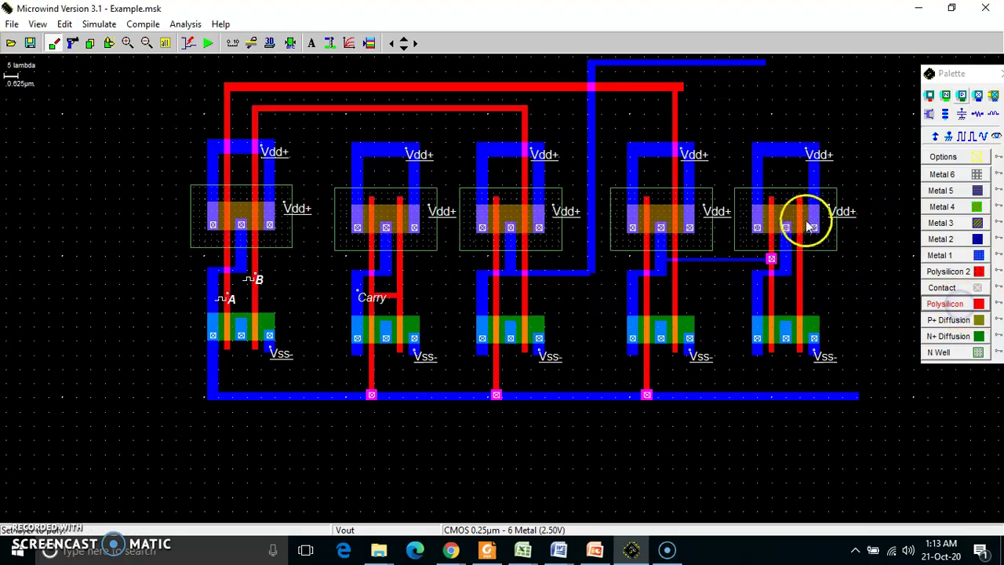
drag(798, 202, 800, 63)
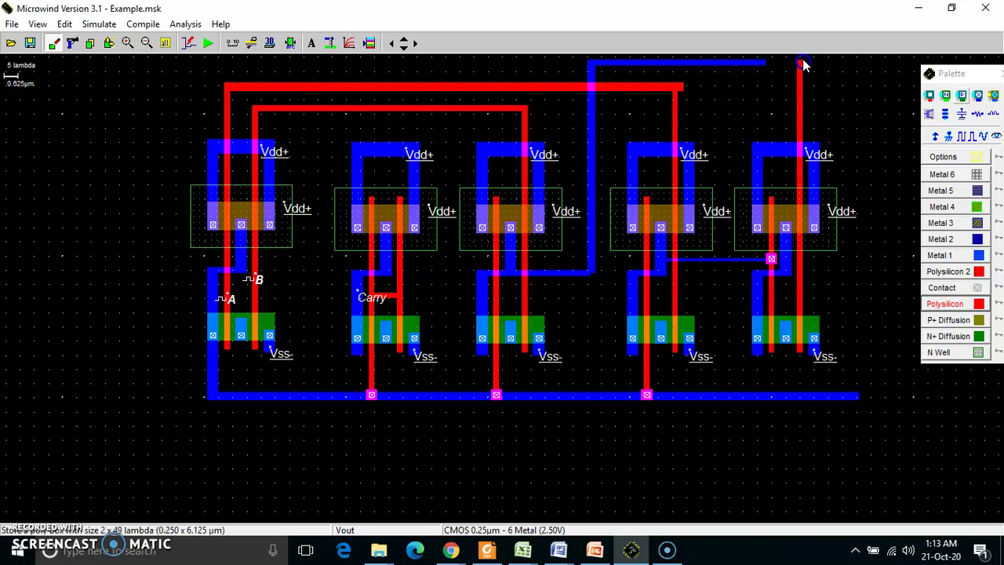
click(955, 256)
drag(746, 62, 801, 68)
click(930, 95)
click(804, 69)
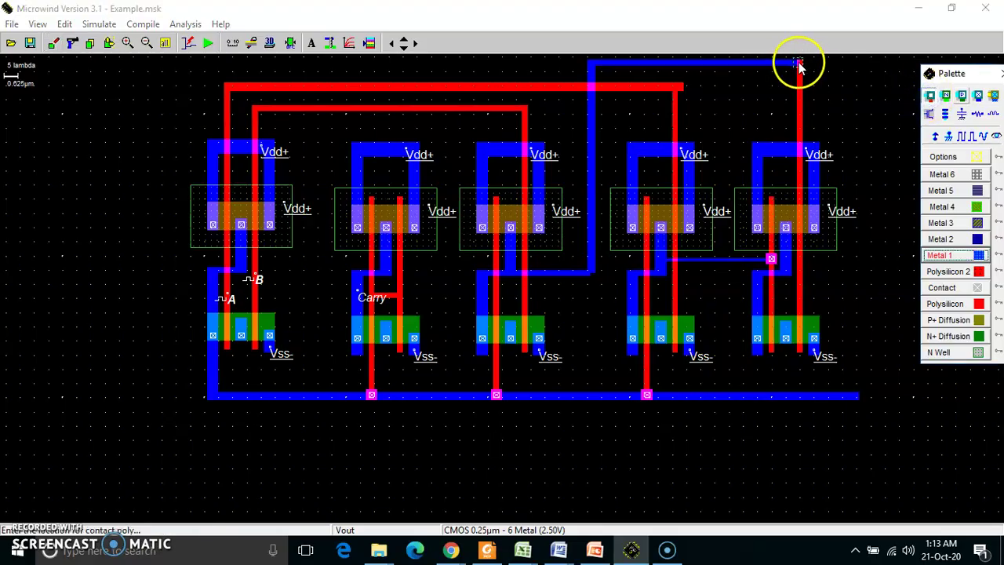
click(798, 63)
Start adding another label for a node visible in simulation.
click(997, 138)
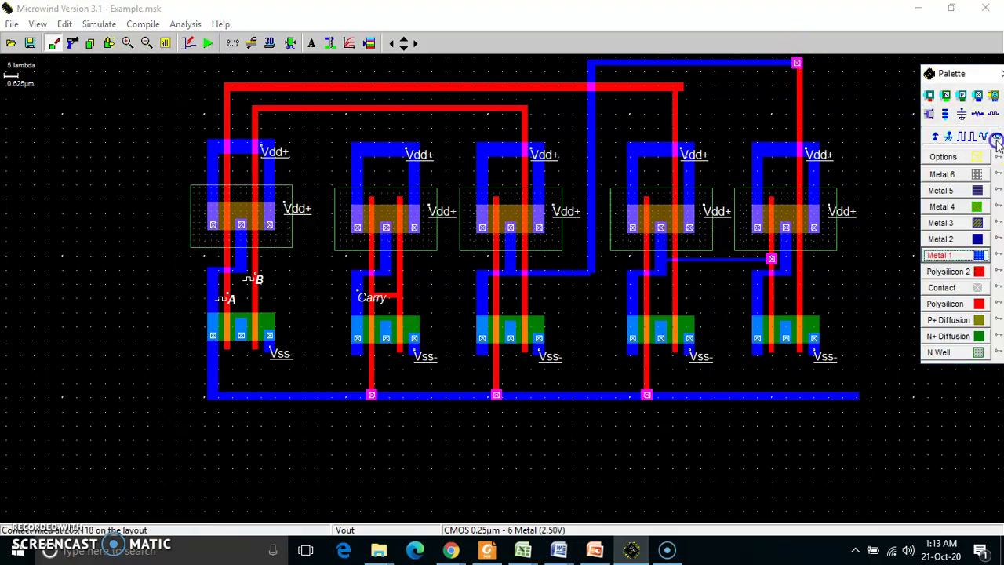